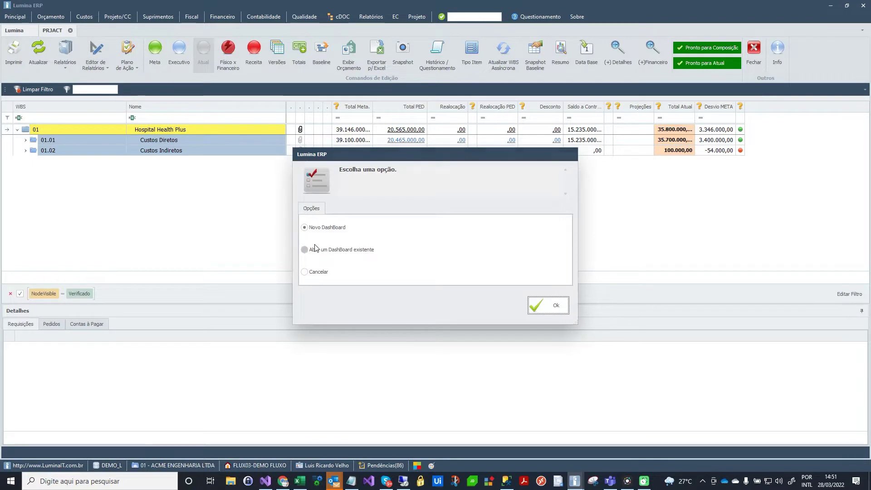
Create a new dashboard, opening the dashboard builder without a data source
click(556, 311)
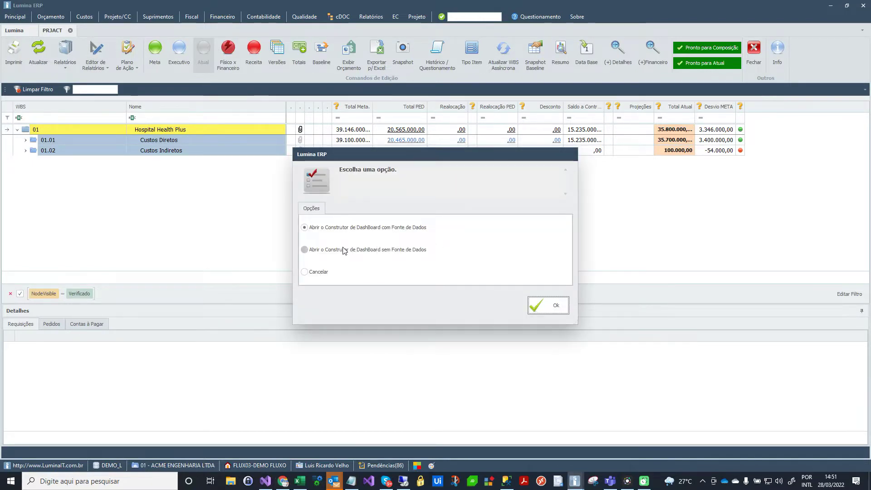
click(362, 250)
click(537, 304)
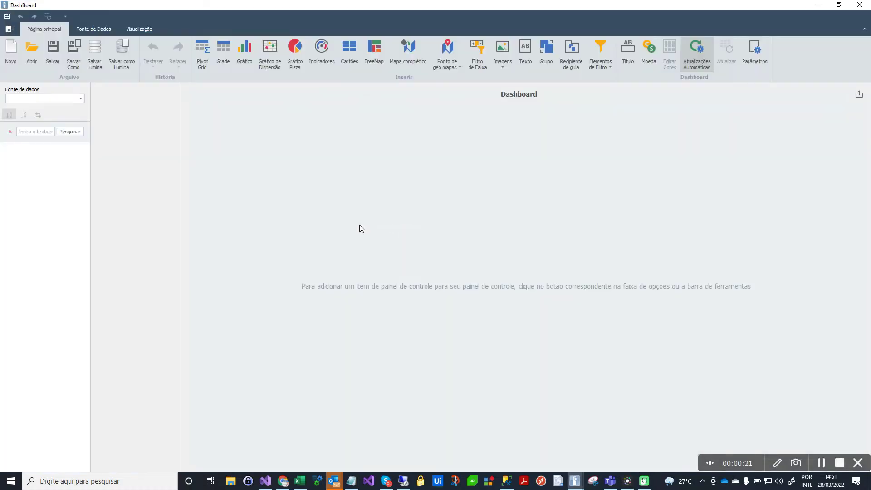
Start a new data source of the type Microsoft Excel workbook / CSV file
click(74, 99)
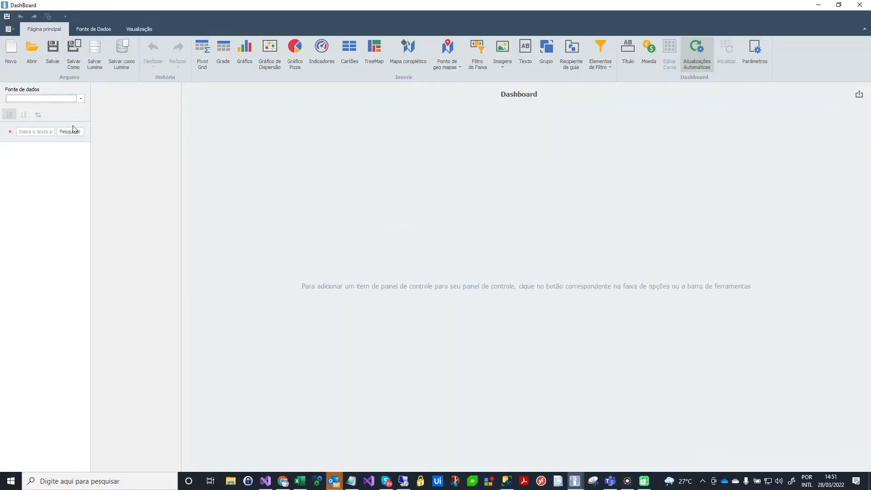
click(100, 29)
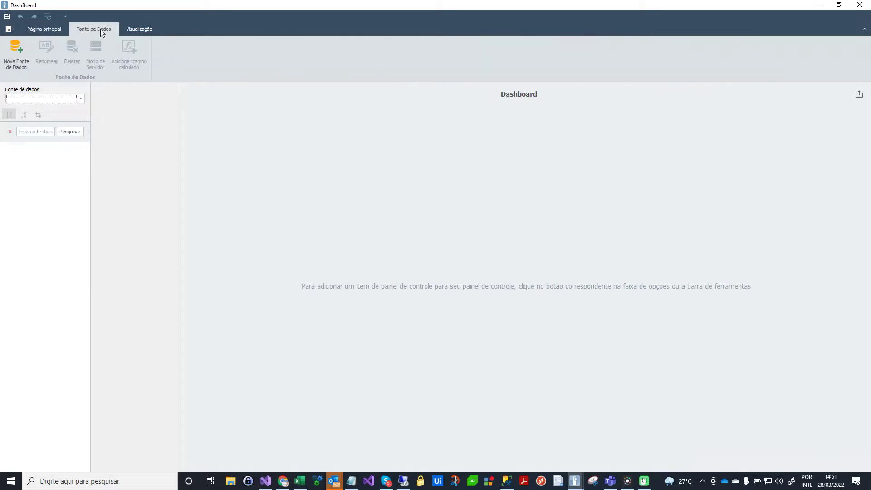
click(21, 48)
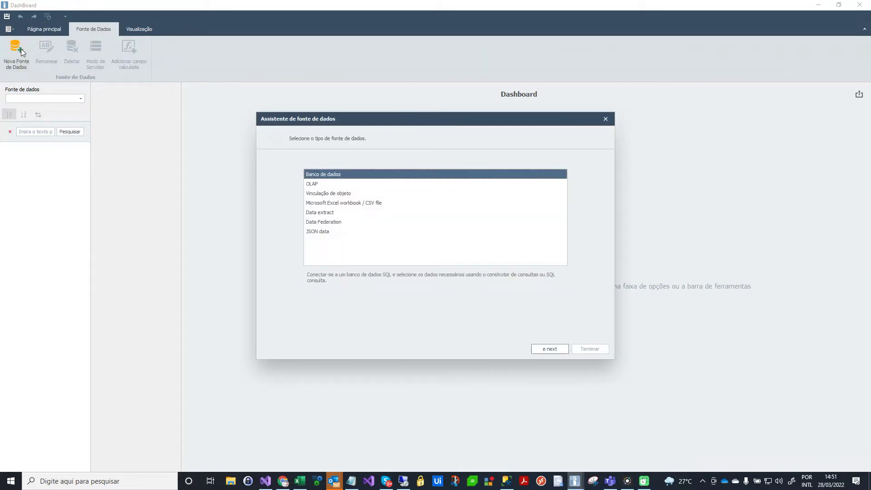
click(338, 203)
click(550, 350)
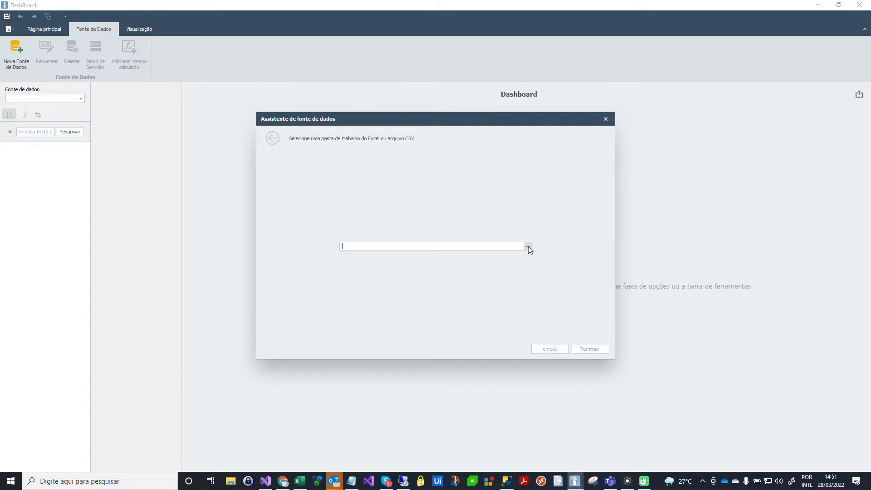
Choose the workbook C:\LuminaReports\ProjectTask\ProjectTask.xlsx as the file for the data source
click(528, 246)
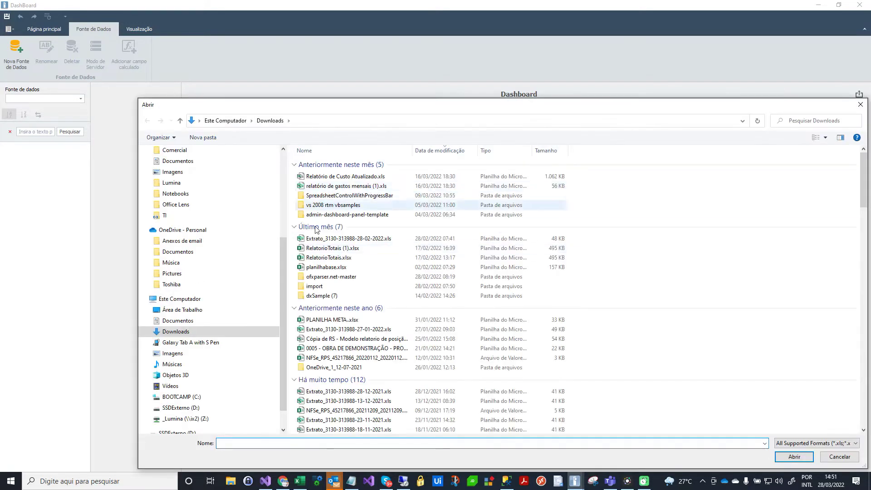
scroll(224, 367, down, 1)
click(187, 387)
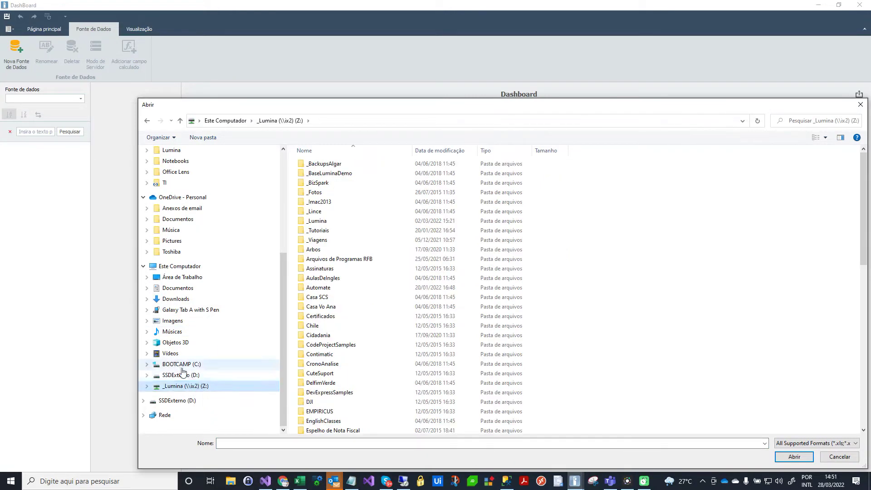
click(182, 366)
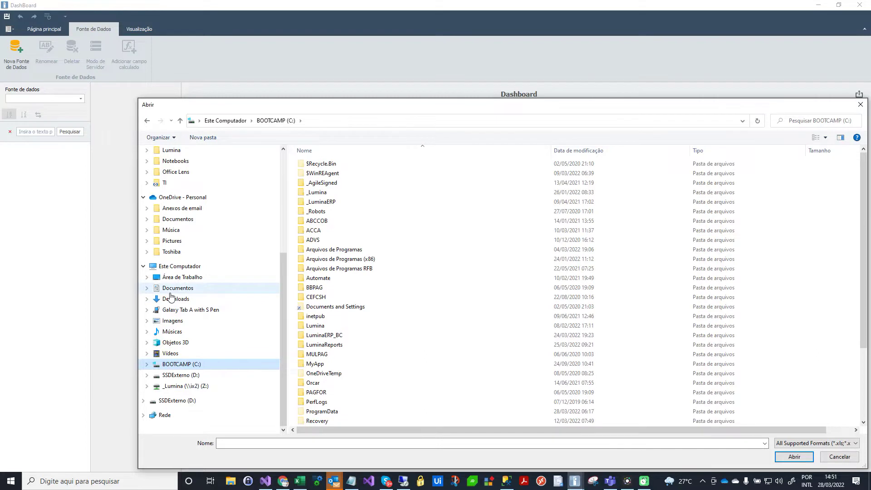
click(337, 346)
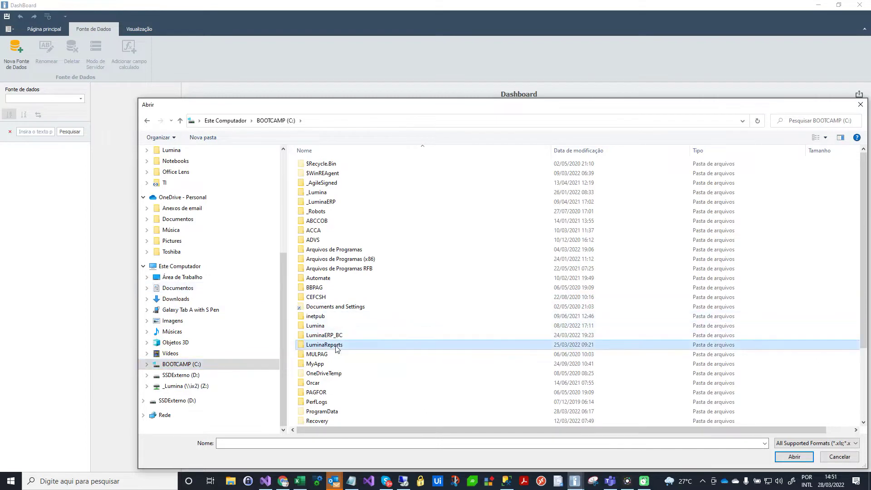
double_click(337, 346)
double_click(317, 165)
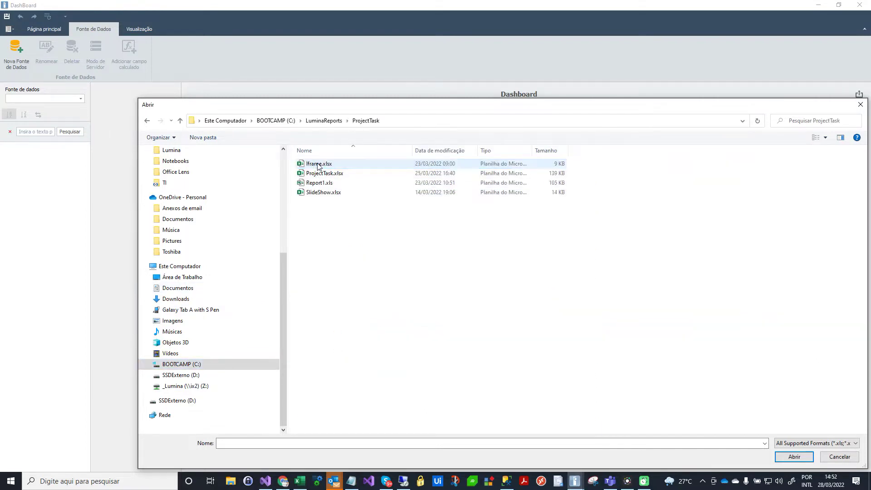
click(320, 176)
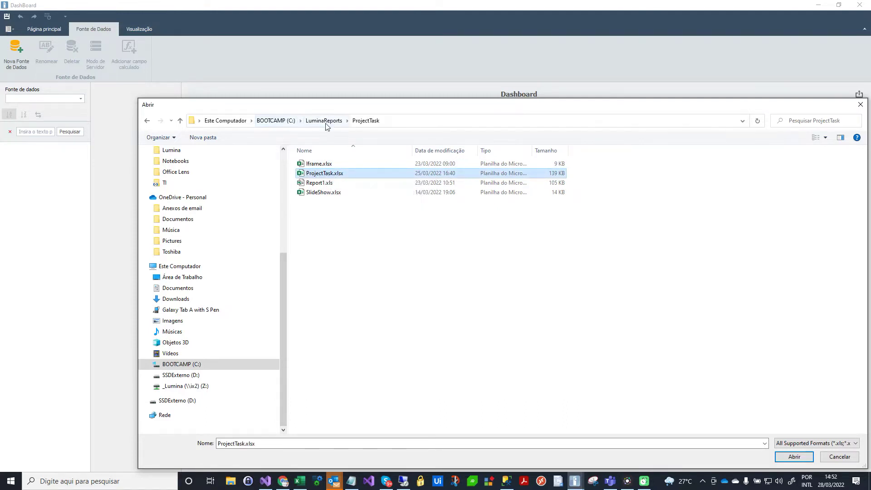
drag(160, 113, 160, 112)
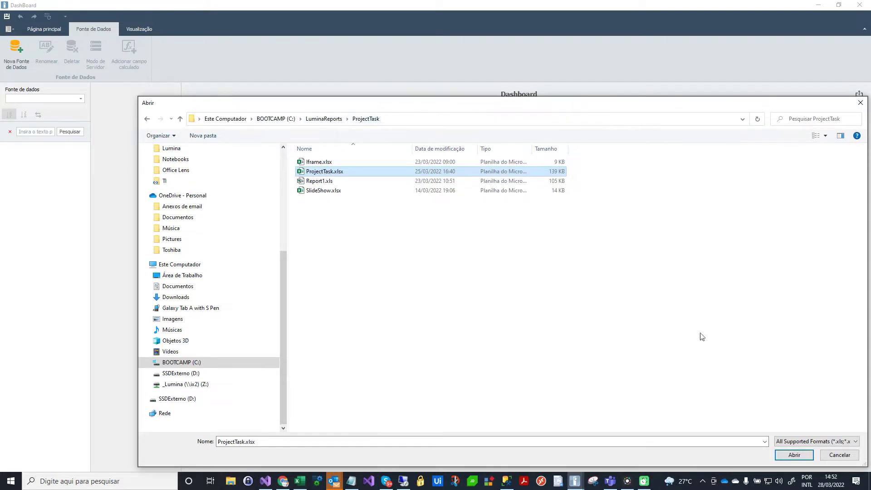
click(794, 455)
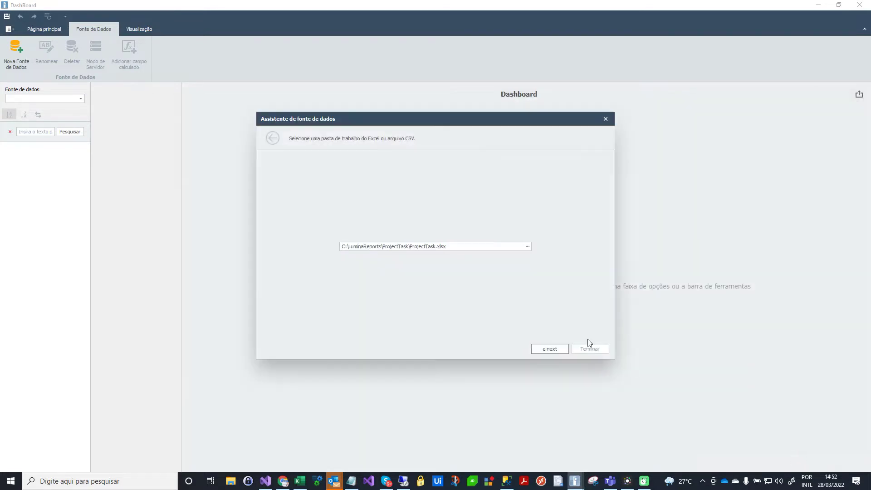
drag(451, 246, 332, 239)
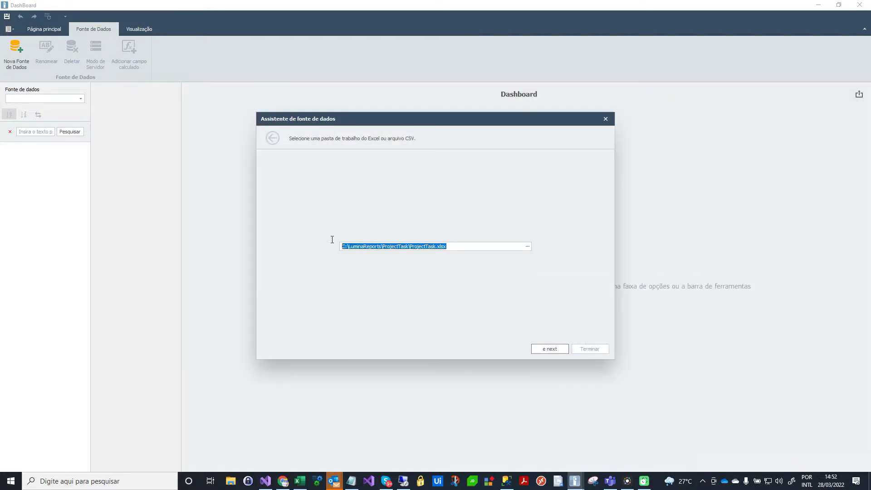
click(550, 351)
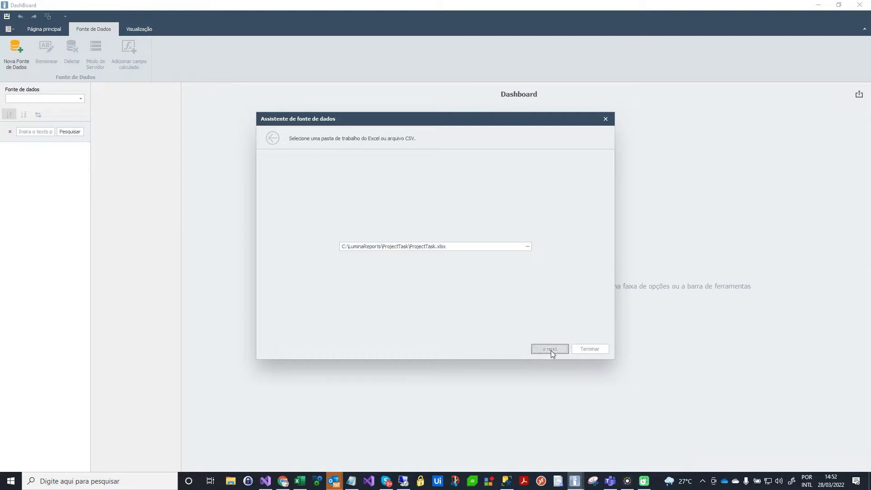
Keep the default import settings and finish the data source with the ProjectTaskList worksheet and all its columns
click(554, 349)
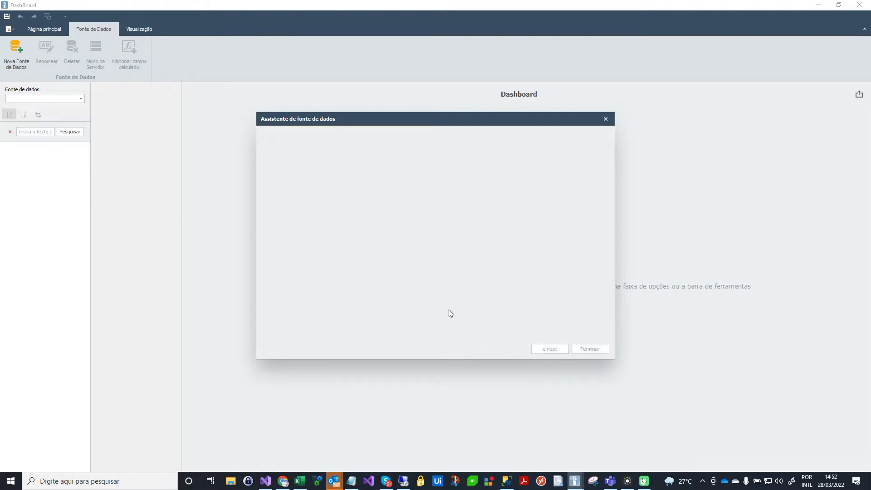
scroll(372, 250, down, 2)
scroll(373, 249, down, 2)
scroll(372, 249, up, 2)
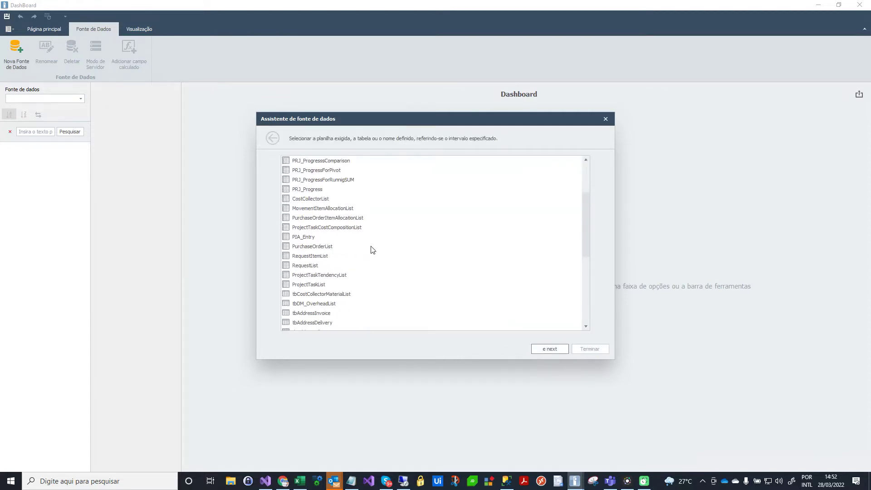
scroll(373, 249, down, 1)
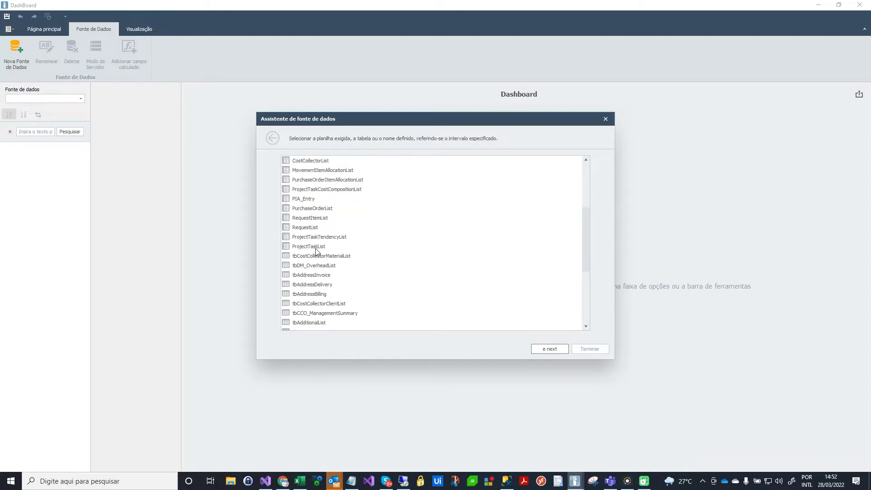
click(317, 247)
click(554, 349)
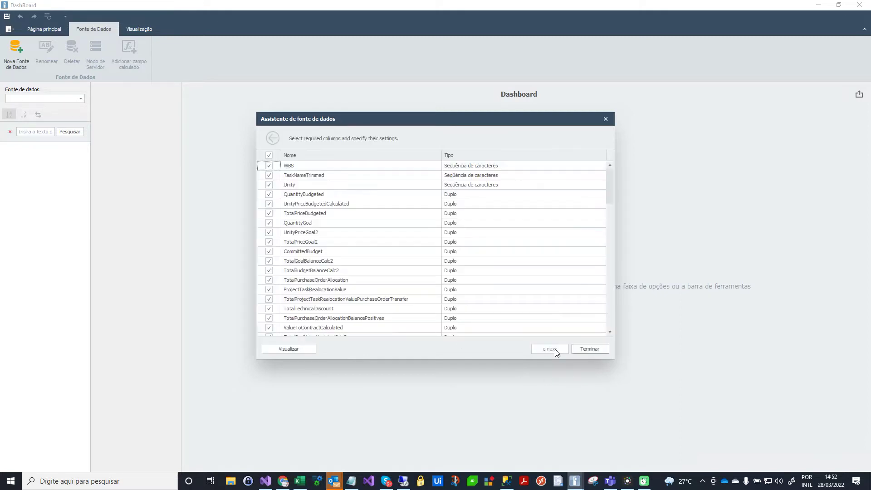
click(588, 349)
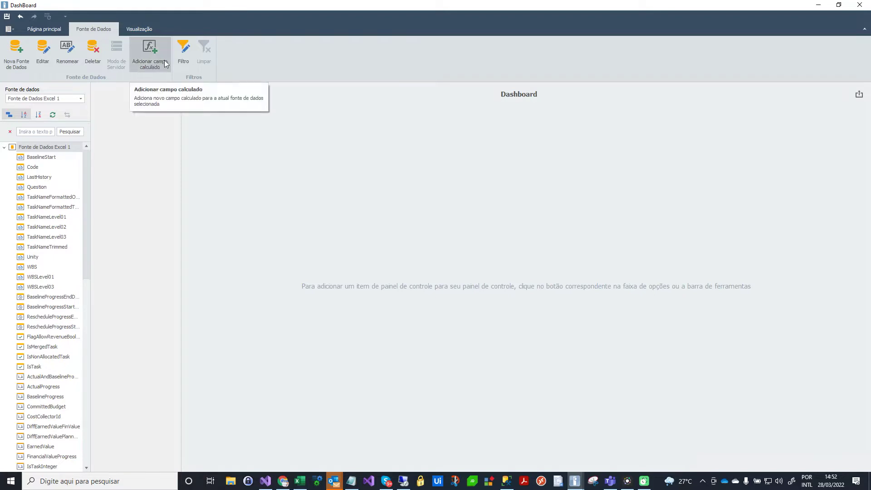
Rename the new Excel data source as ProjectTask
click(68, 51)
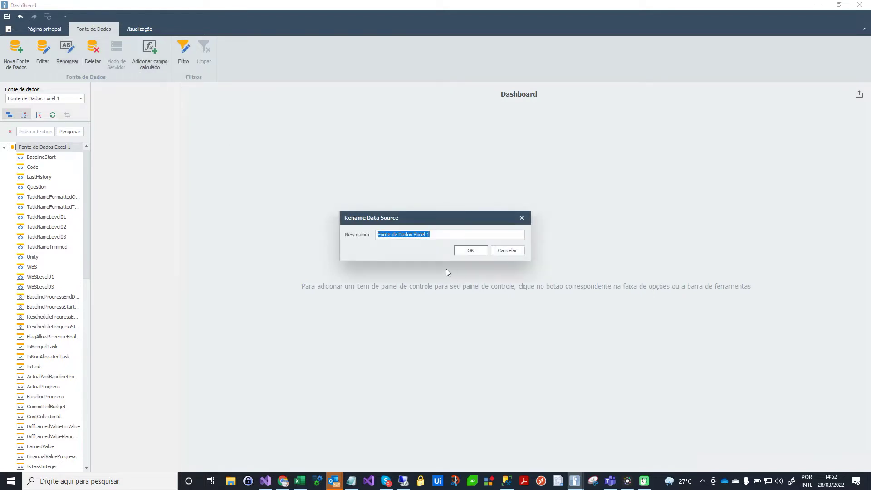
text(ProjectTask)
click(477, 253)
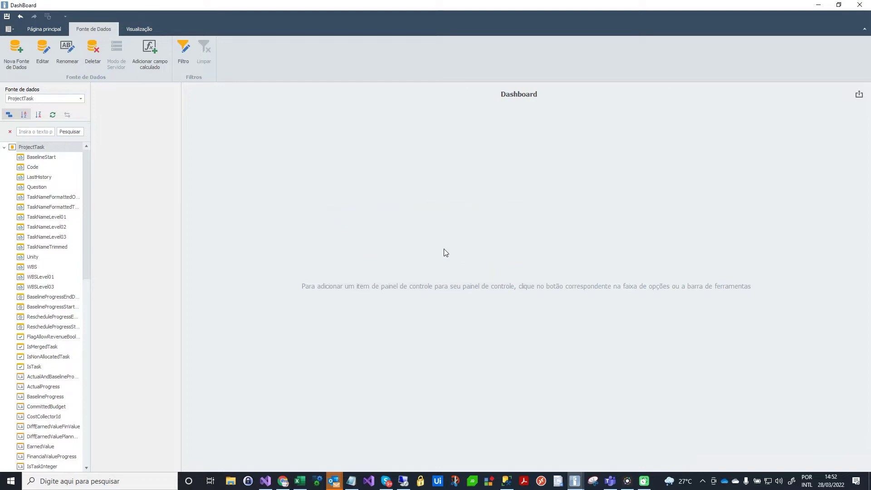
Add a second Excel data source from ProjectTask.xlsx, using the MovementItemAllocationList worksheet with all its columns
click(20, 53)
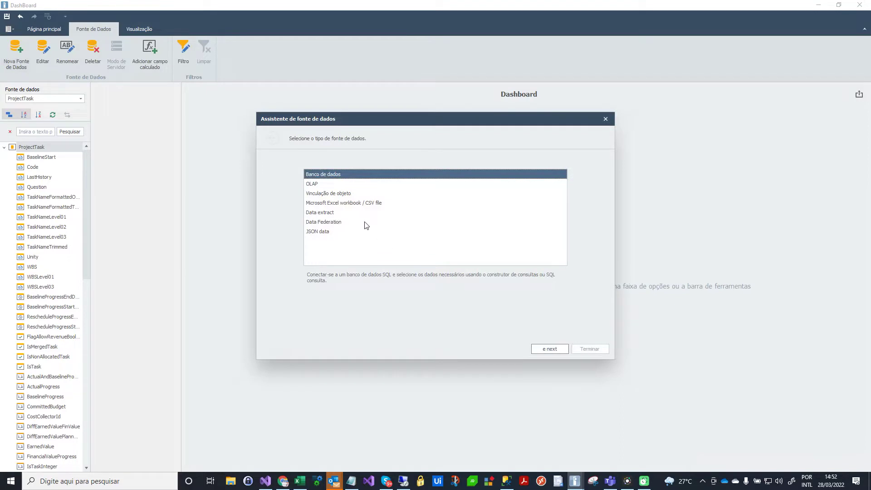
click(340, 203)
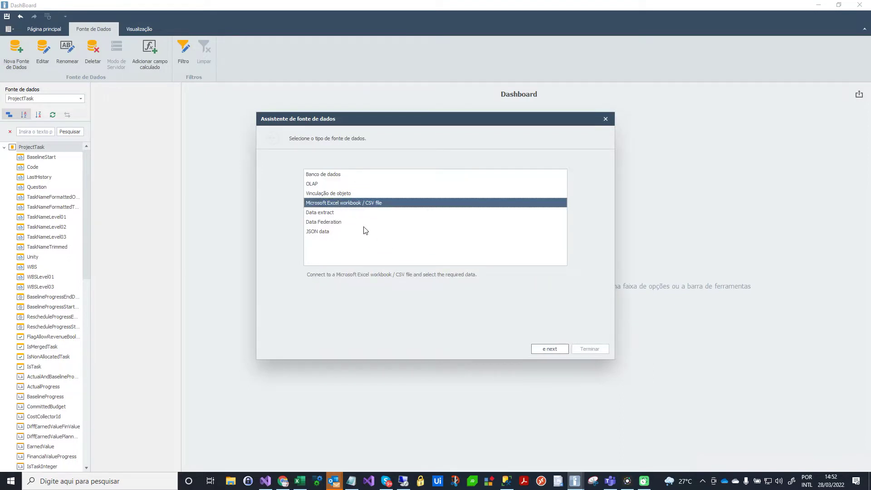
click(547, 349)
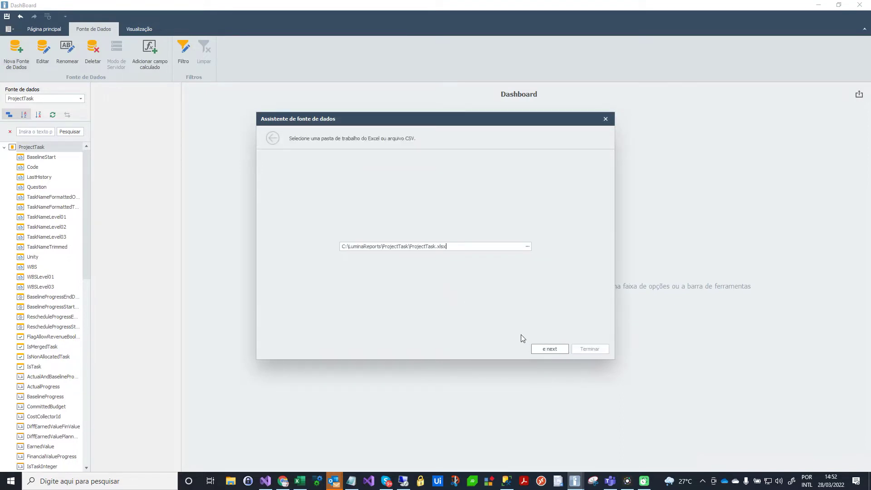
click(548, 348)
click(548, 349)
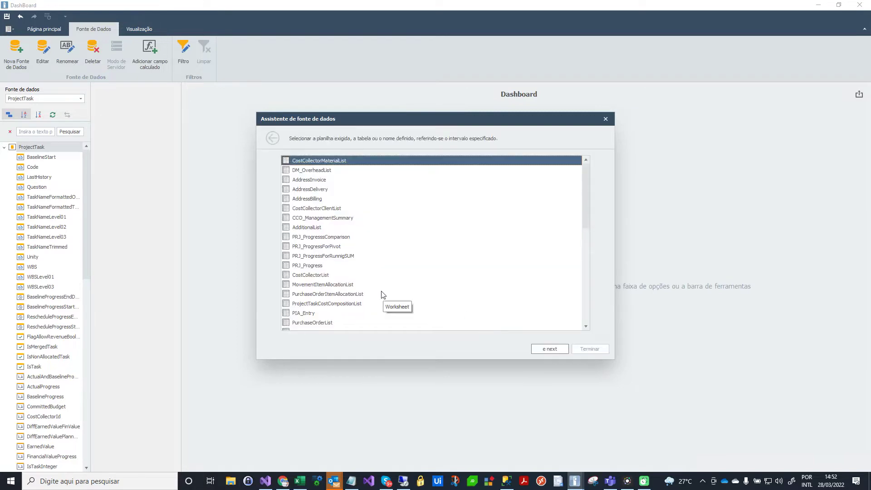
click(325, 284)
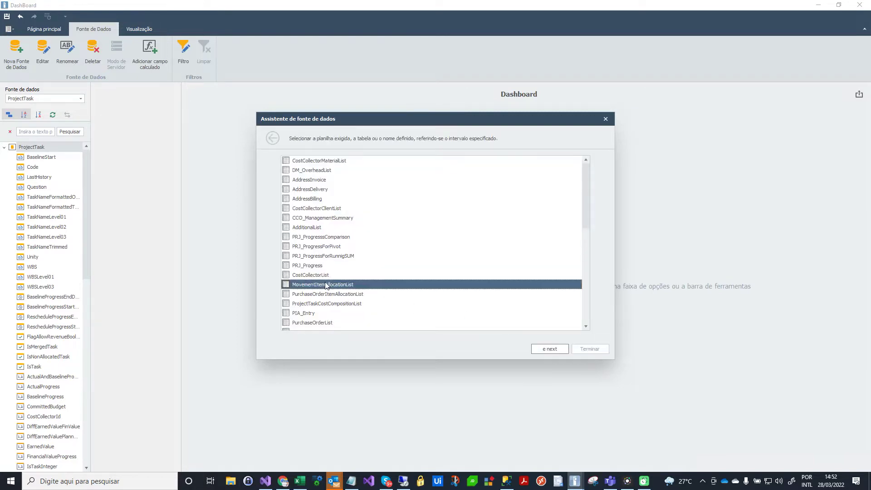
click(550, 349)
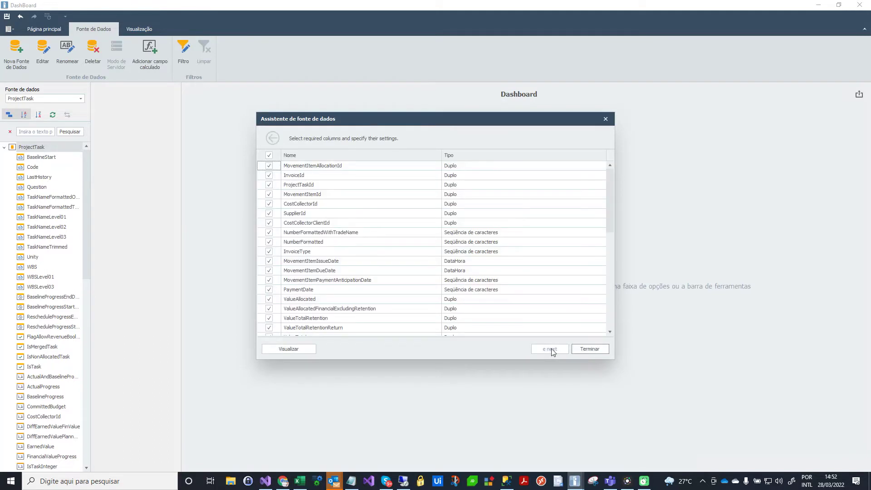
click(585, 349)
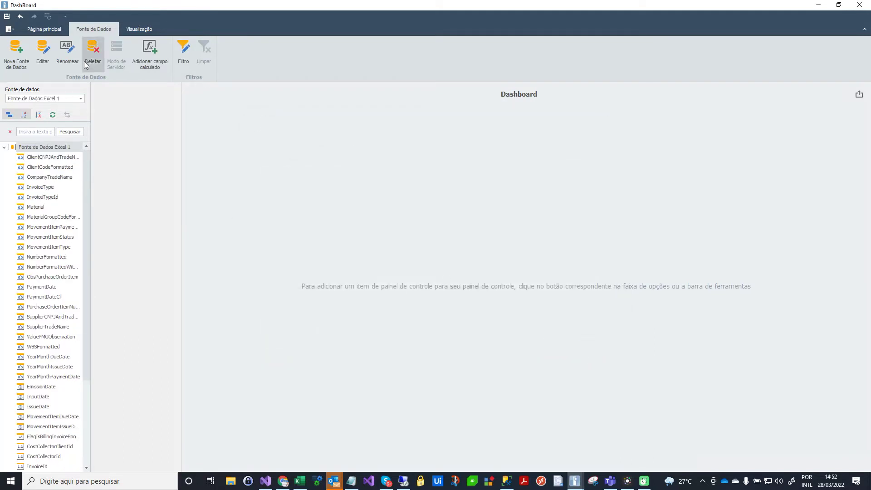
Rename the second Excel data source as MovementItemAllocation
click(71, 48)
text(MovementItemAllocation)
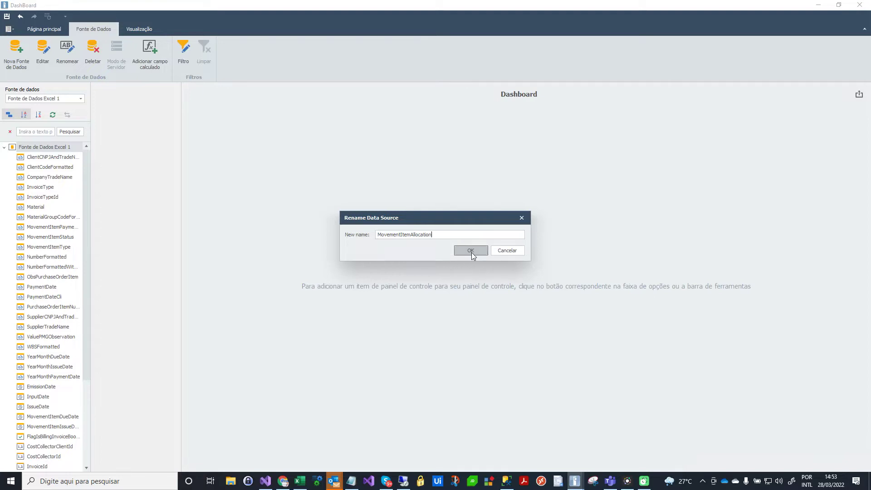
click(472, 252)
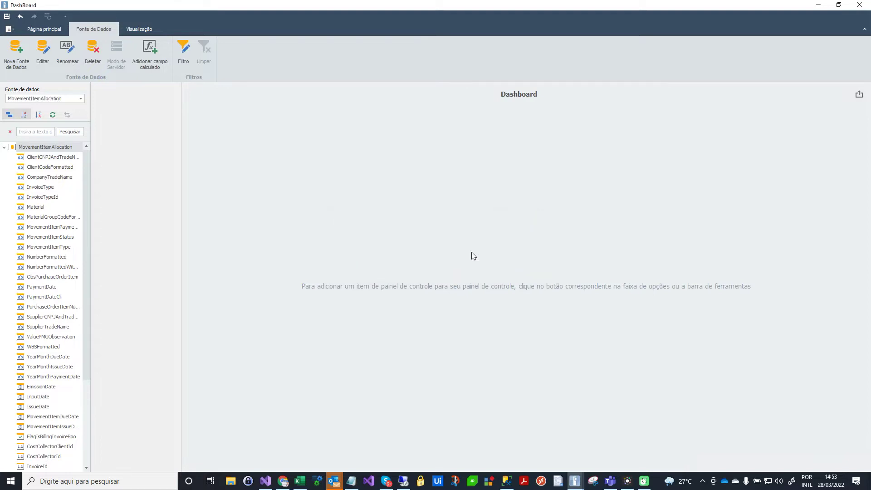
Add a third Excel data source from ProjectTask.xlsx, using the PurchaseOrderItemAllocationList worksheet with all its columns
click(27, 54)
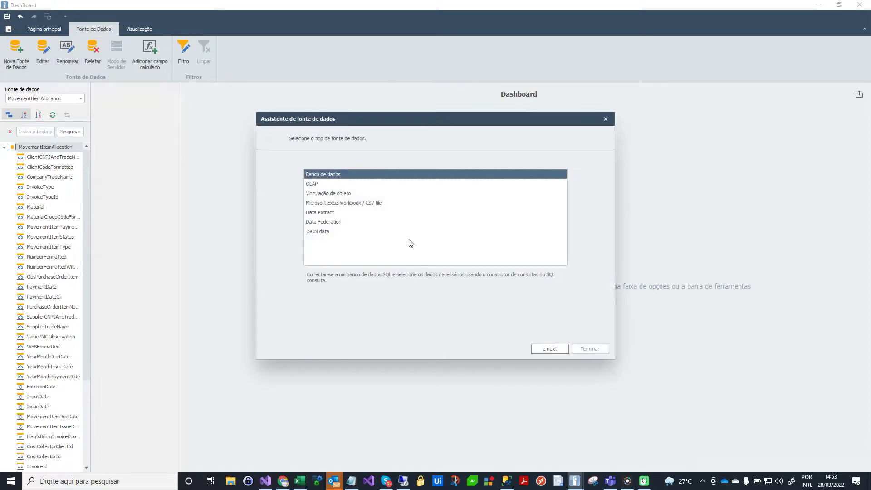
click(353, 204)
click(549, 350)
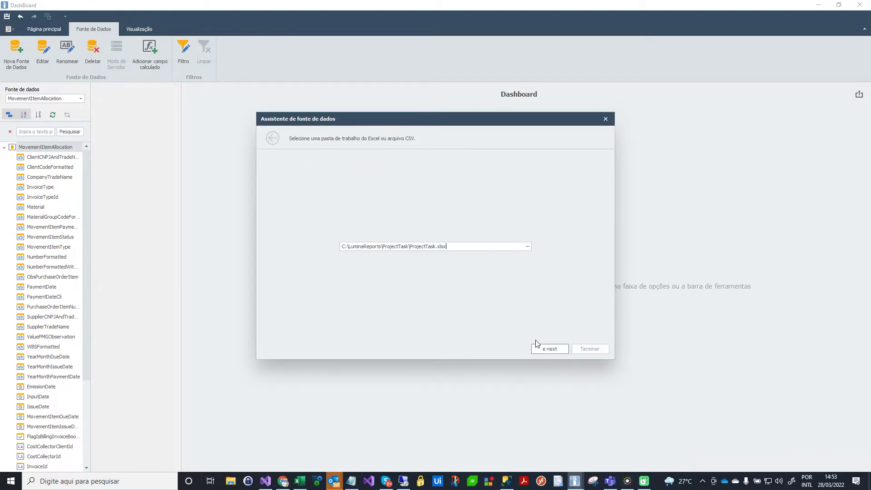
click(549, 349)
click(549, 349)
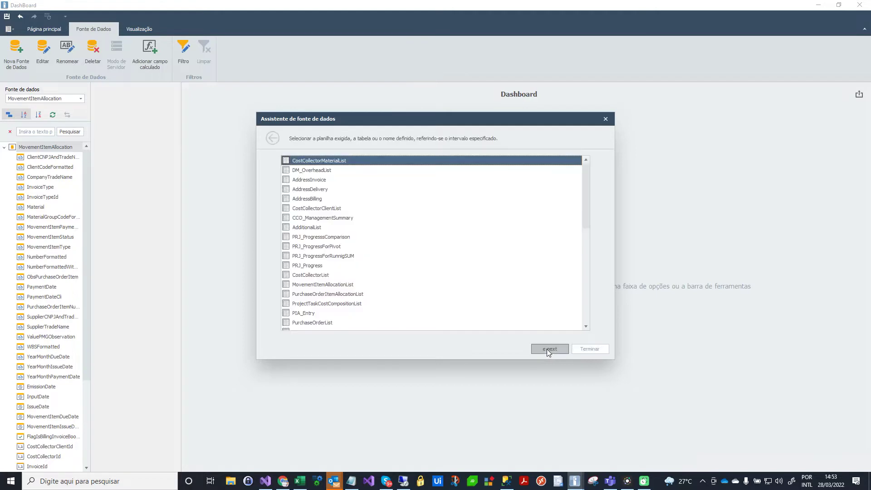
click(316, 294)
click(548, 349)
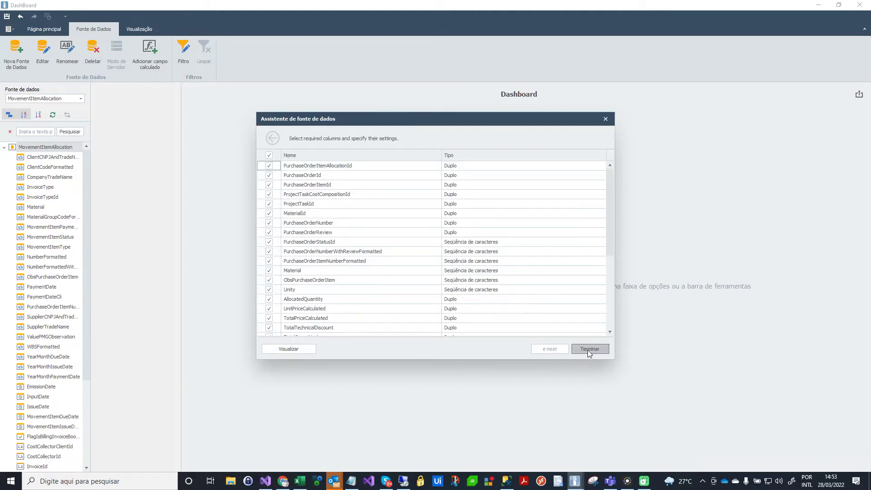
click(588, 349)
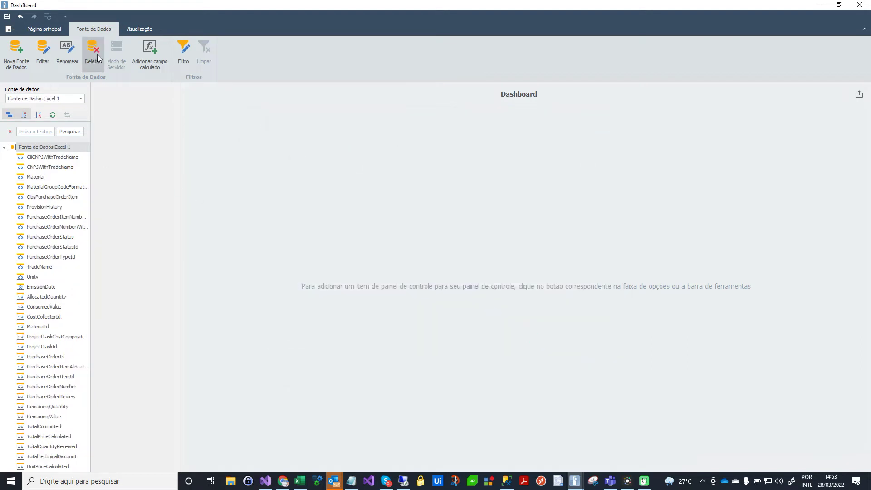
Rename the third Excel data source as PurchaseOrderItemAllocation and check the list of available data sources
click(67, 52)
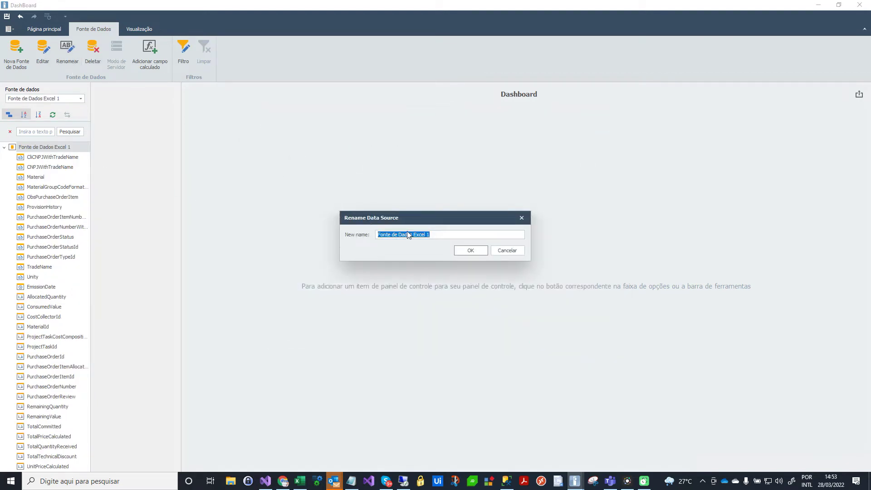
text(PurchaseOrderItemAllocation)
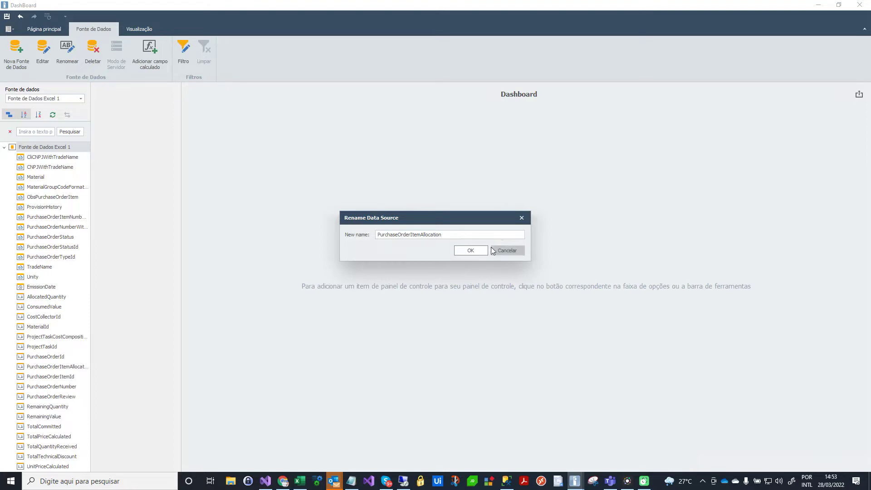
click(475, 250)
click(80, 99)
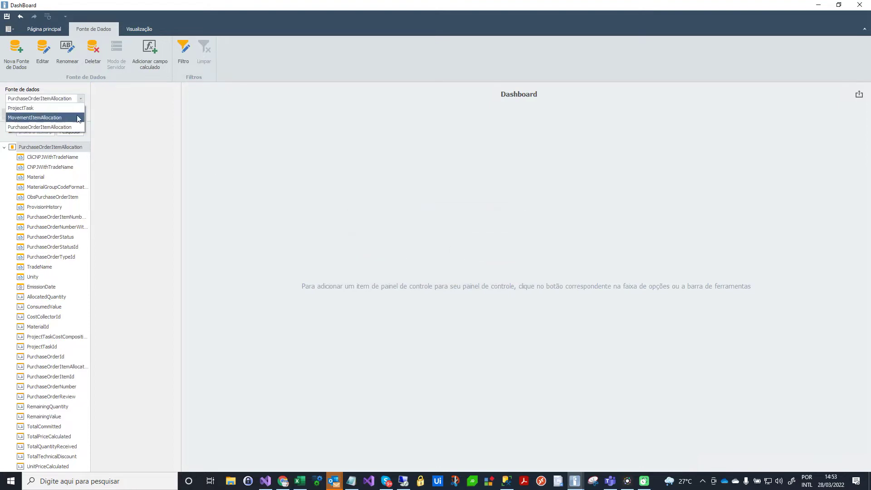
Insert two grids (Grade) into the empty dashboard
click(50, 30)
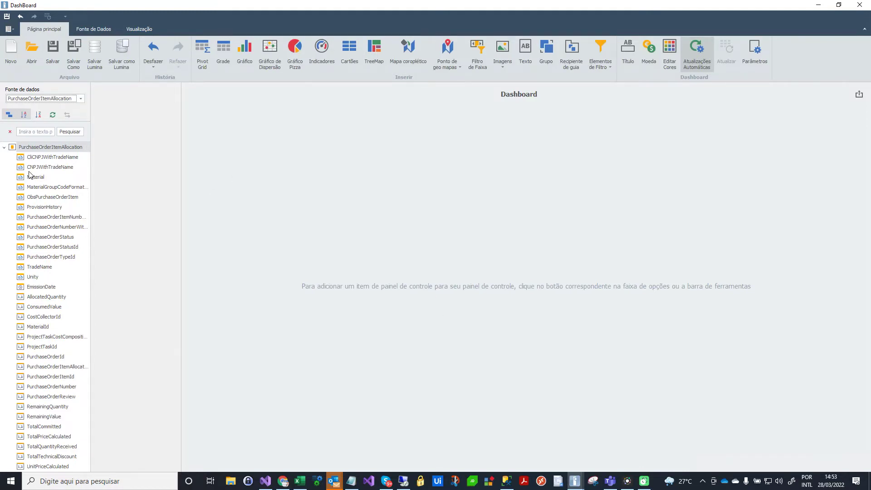
click(218, 56)
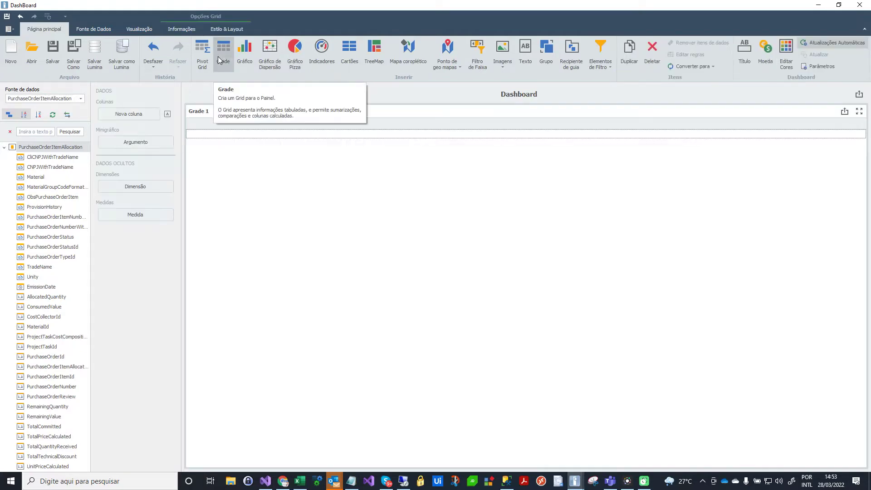
click(218, 57)
drag(432, 381, 405, 447)
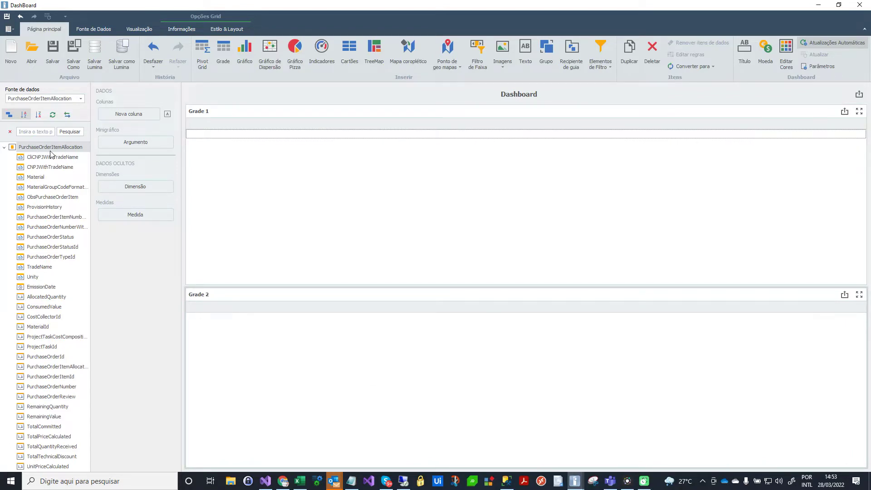
Add the TradeName field as a column of Grade 2 and move that grid above Grade 1
click(32, 132)
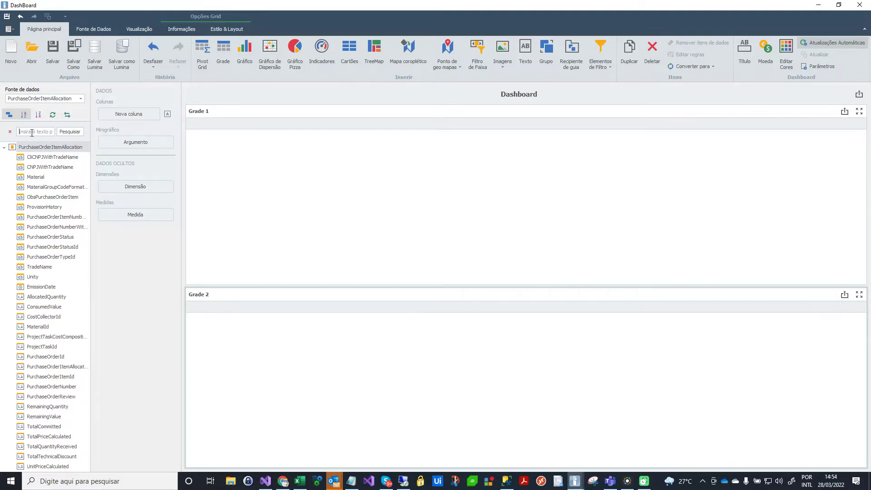
text(trade)
drag(39, 177, 126, 113)
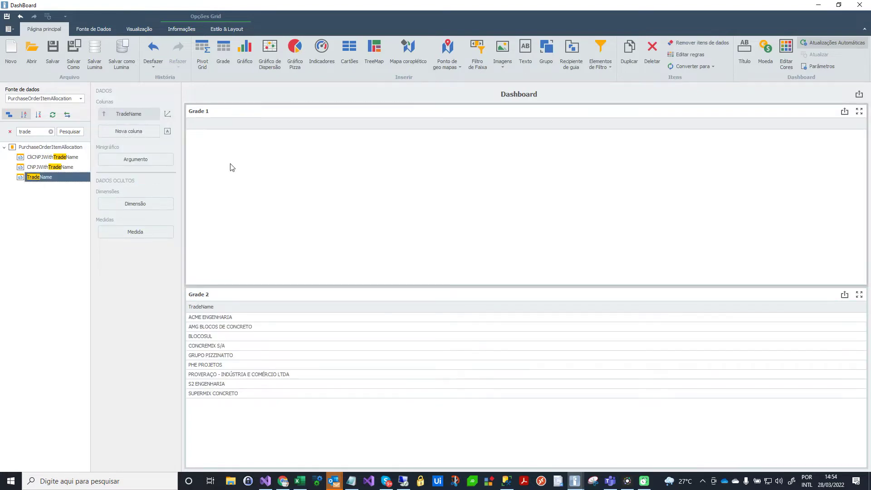
drag(229, 297, 232, 109)
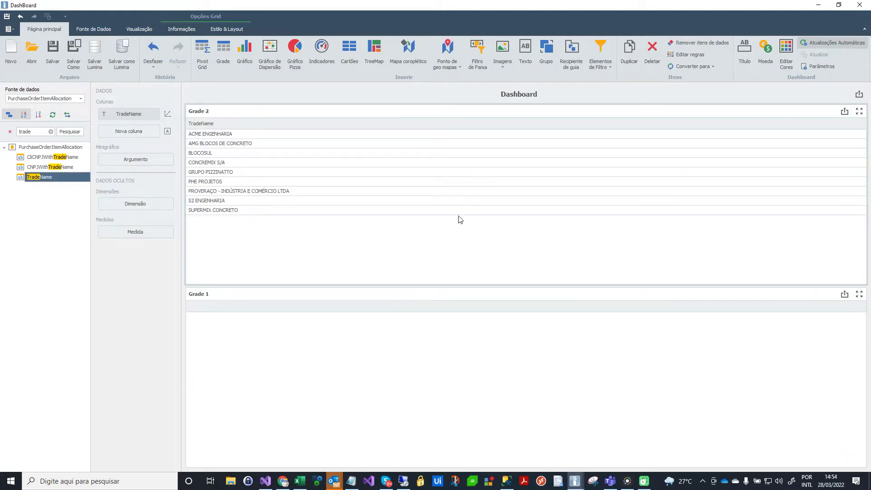
Add the Material field from PurchaseOrderItemAllocation as a column of the empty Grade 1
click(288, 295)
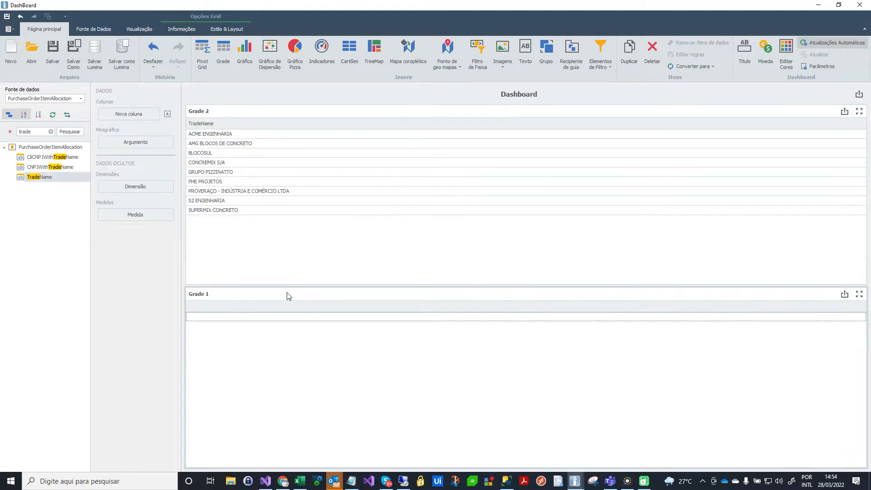
double_click(34, 132)
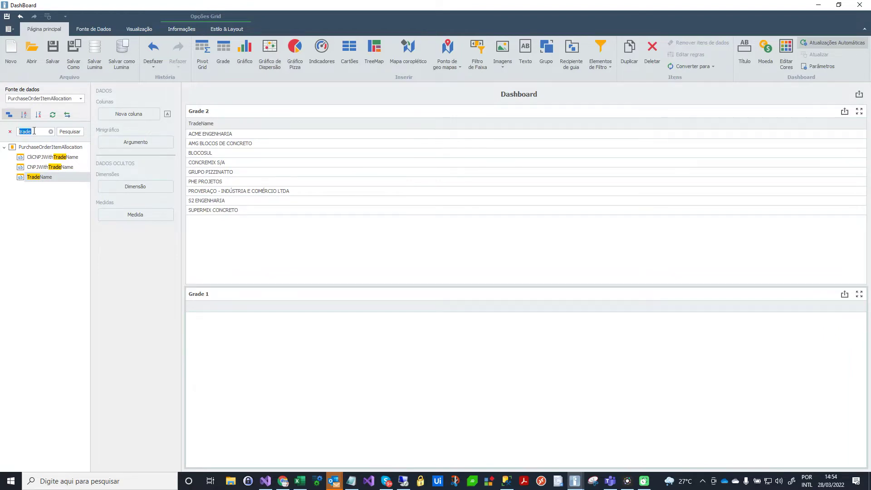
text(material)
drag(35, 157, 134, 113)
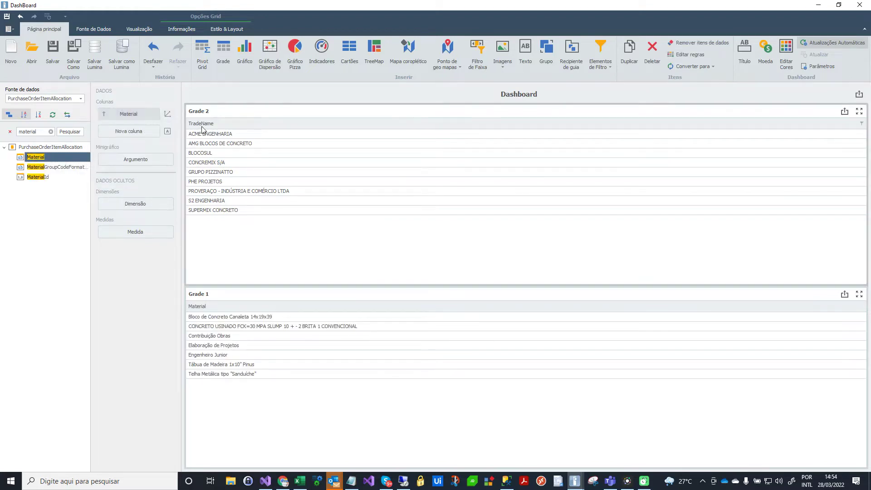
Select several rows in the TradeName and Material grids to check whether either grid filters the other
click(231, 185)
click(212, 171)
click(212, 163)
click(211, 151)
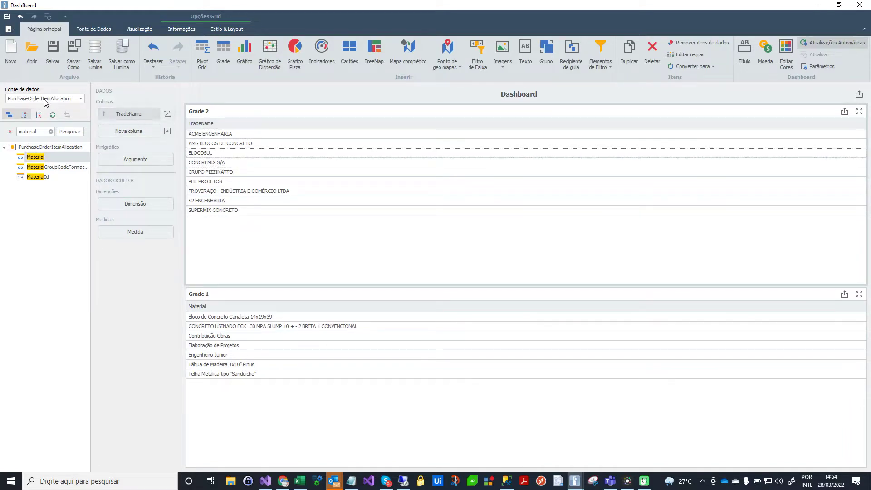
click(239, 398)
click(222, 336)
click(216, 355)
click(217, 375)
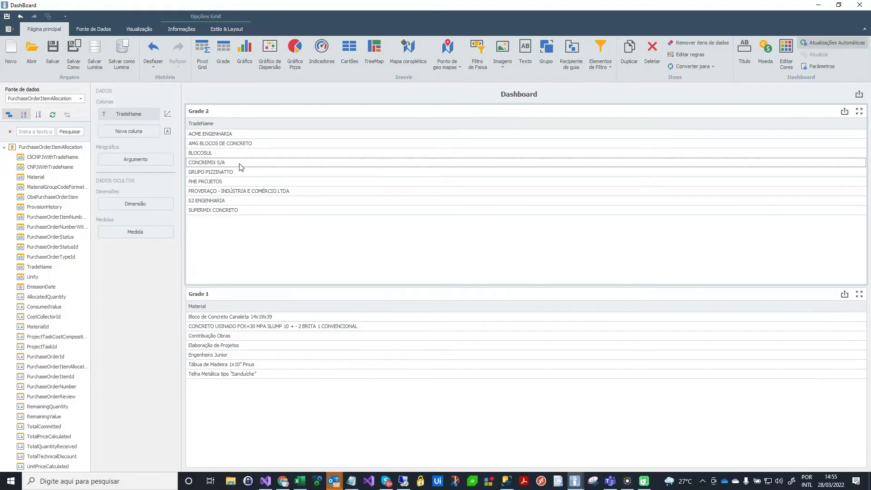
click(225, 326)
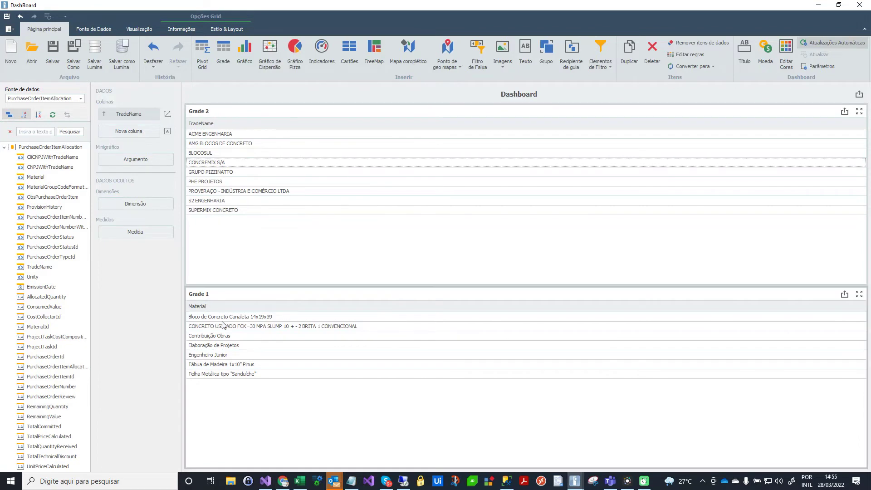
Set the TradeName grid as a single master filter (Filtro Mestre Único)
click(244, 114)
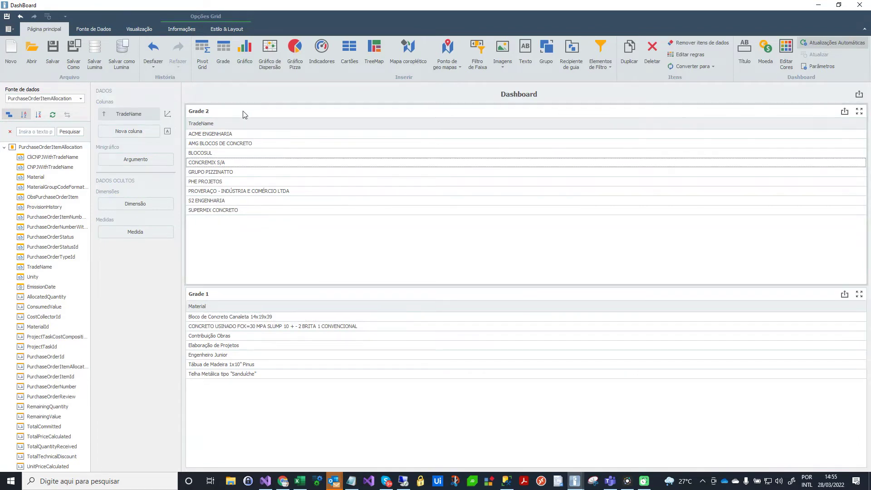
click(175, 27)
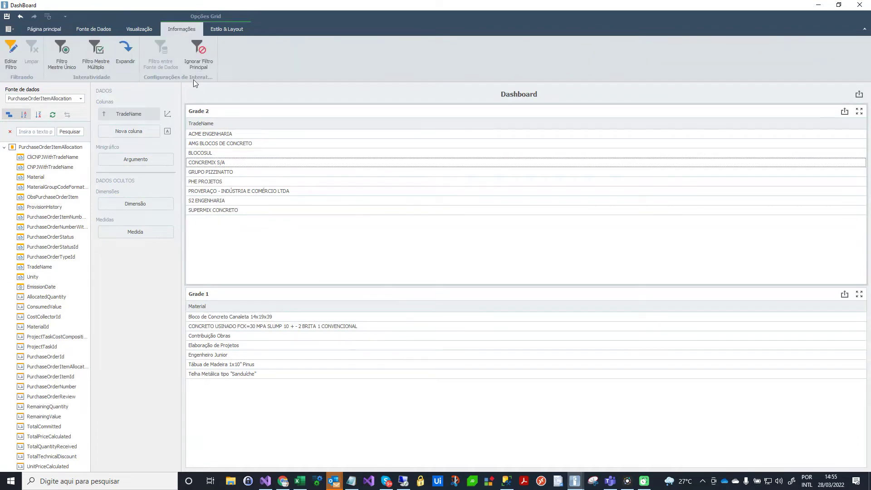
click(67, 56)
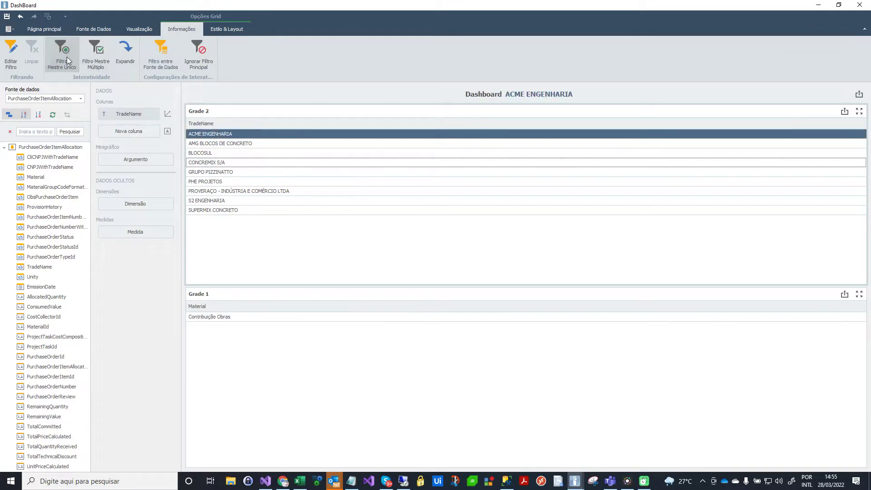
Select different companies in the TradeName grid one after another to check how the Material grid is filtered
click(196, 144)
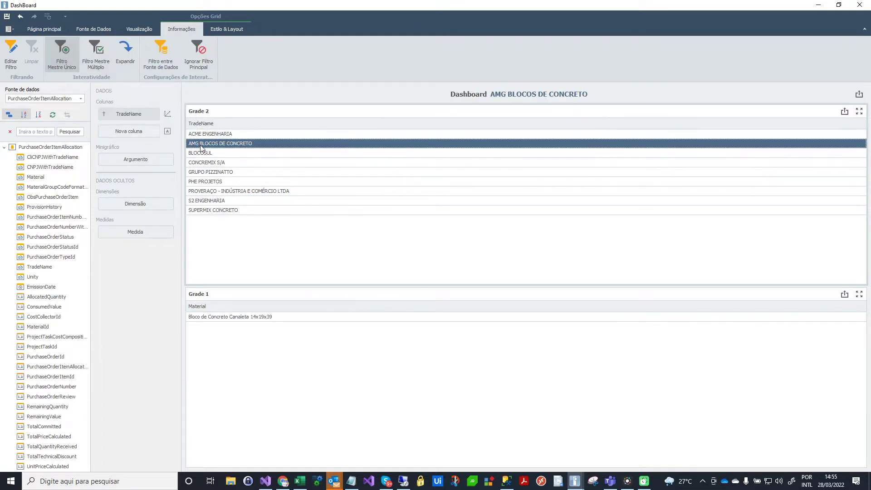
click(207, 173)
click(209, 183)
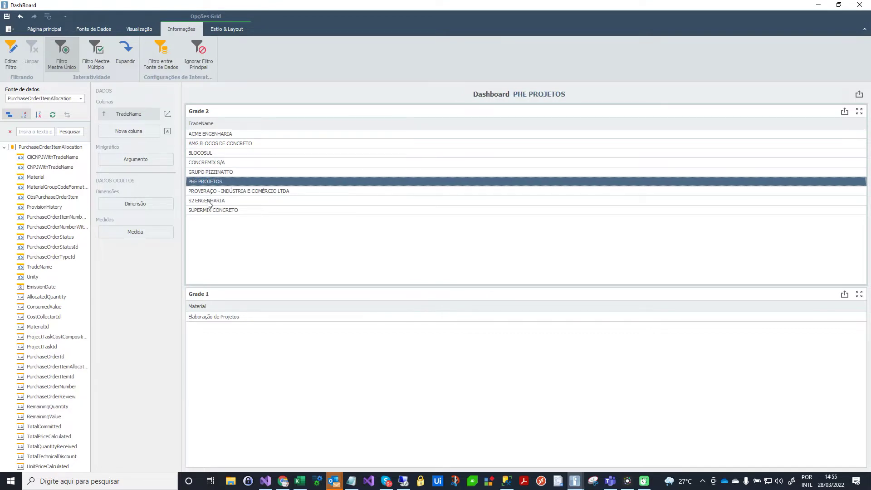
click(209, 201)
click(205, 134)
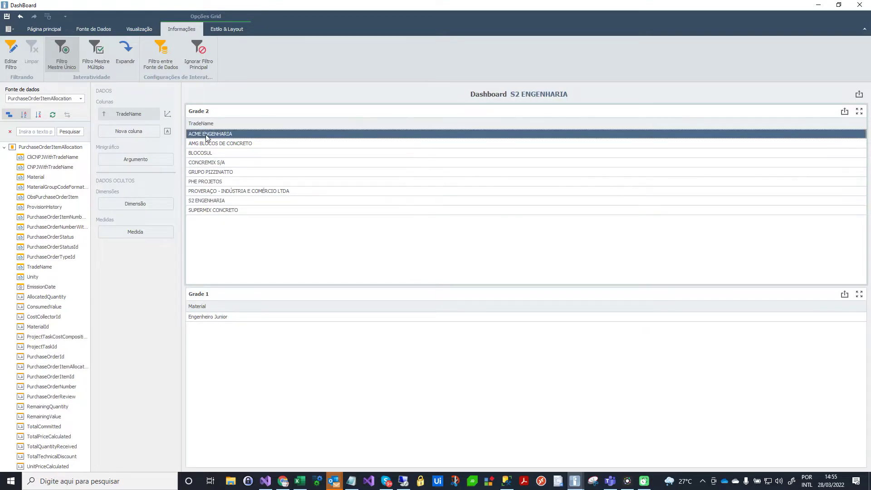
click(205, 143)
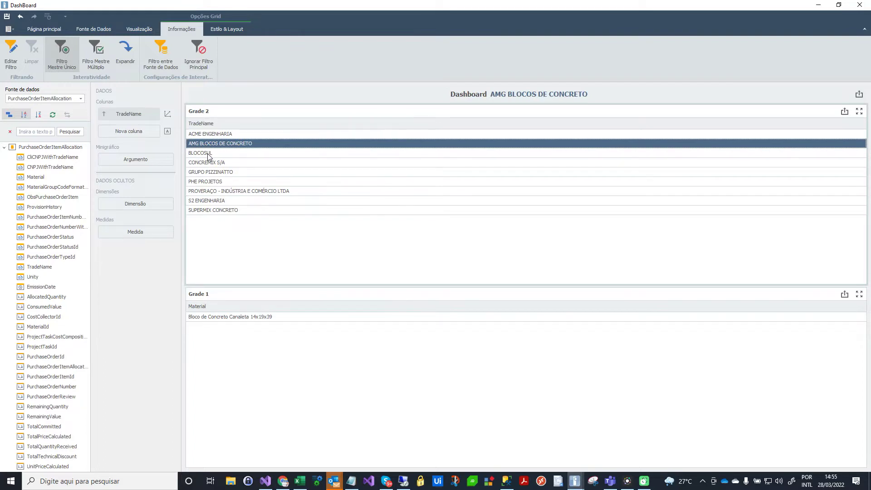
click(201, 154)
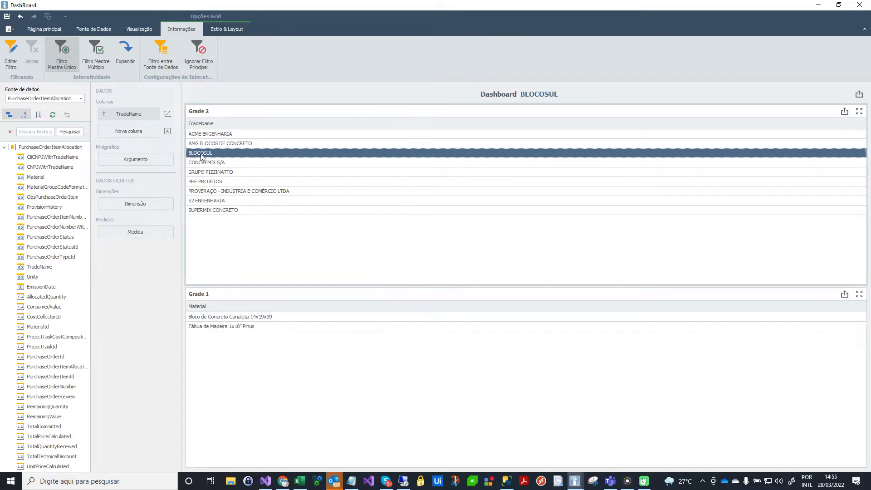
click(215, 163)
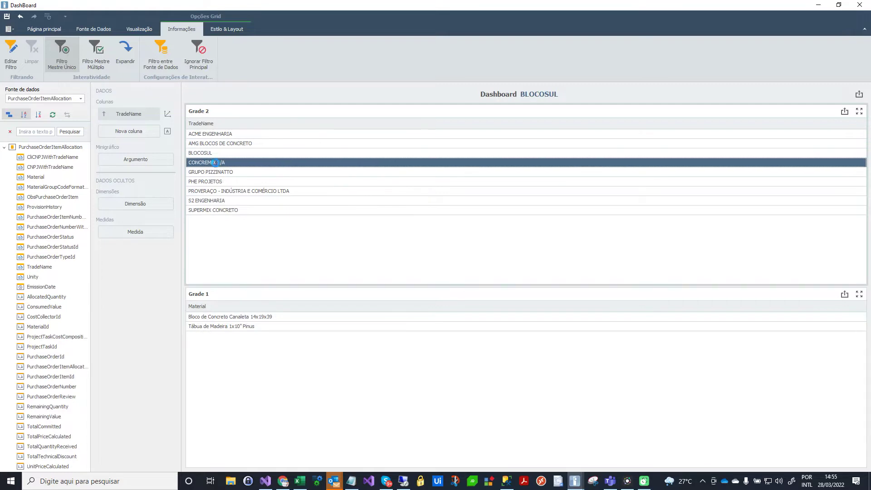
click(215, 173)
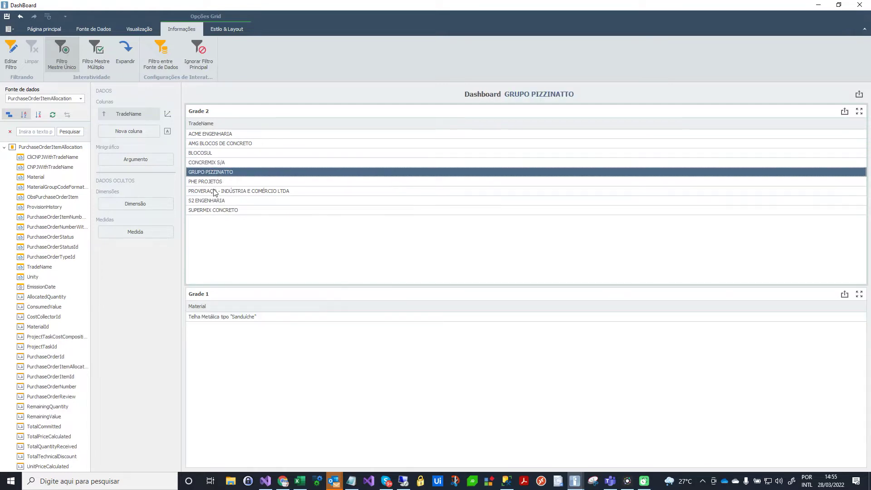
click(215, 182)
click(217, 191)
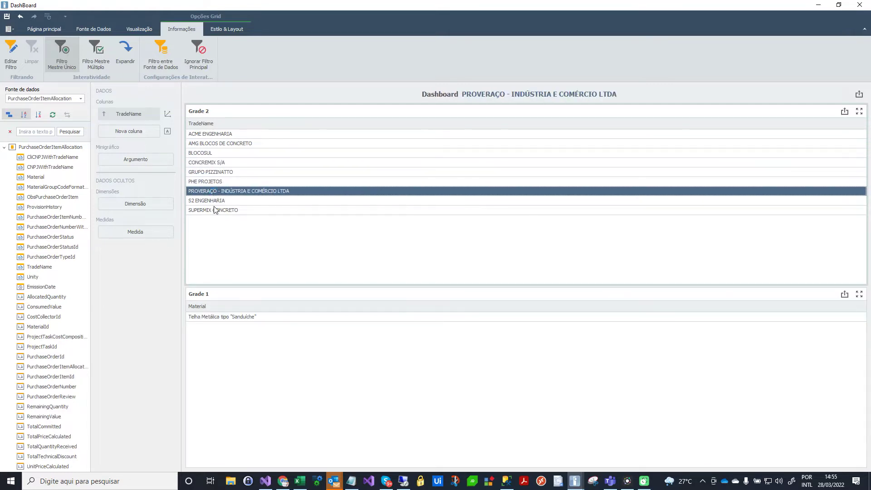
click(213, 201)
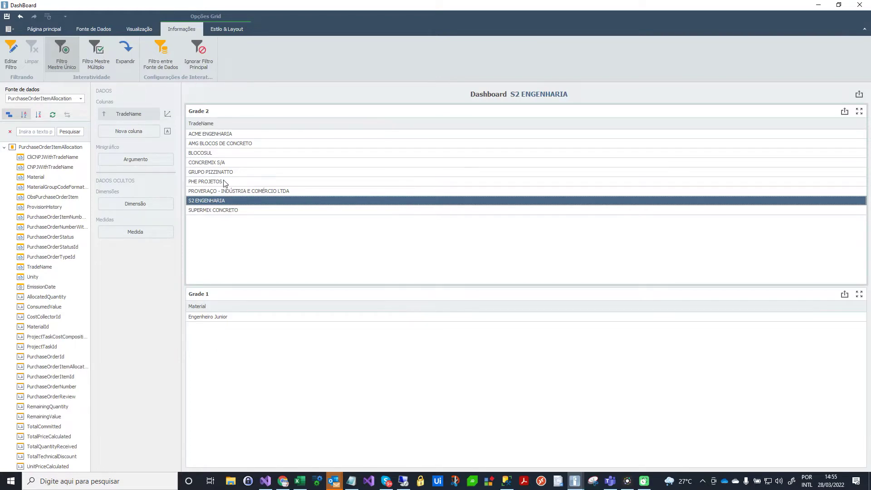
Make the Material grid ignore the master filter and test it by selecting CONCREMIX S/A and BLOCOSUL in the TradeName grid
click(209, 297)
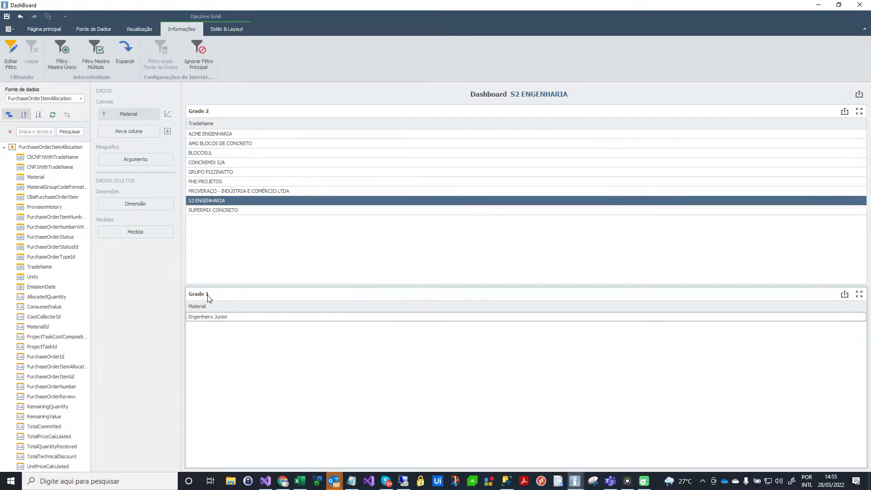
click(203, 49)
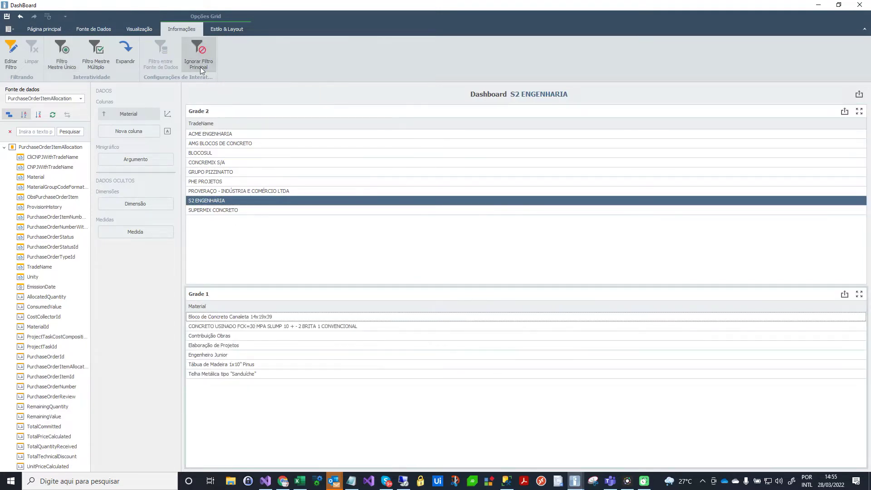
click(214, 162)
click(211, 152)
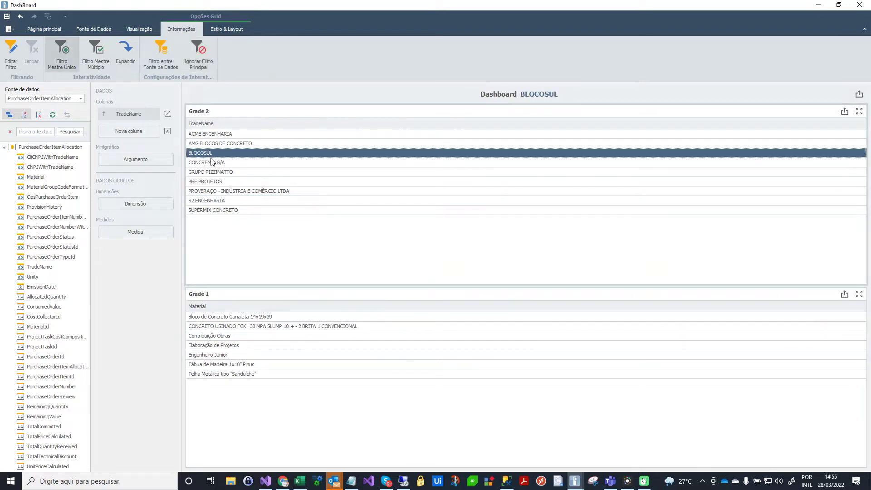
Select CONCREMIX S/A in the TradeName grid and stop the Material grid from ignoring the master filter
click(210, 162)
click(218, 302)
click(198, 52)
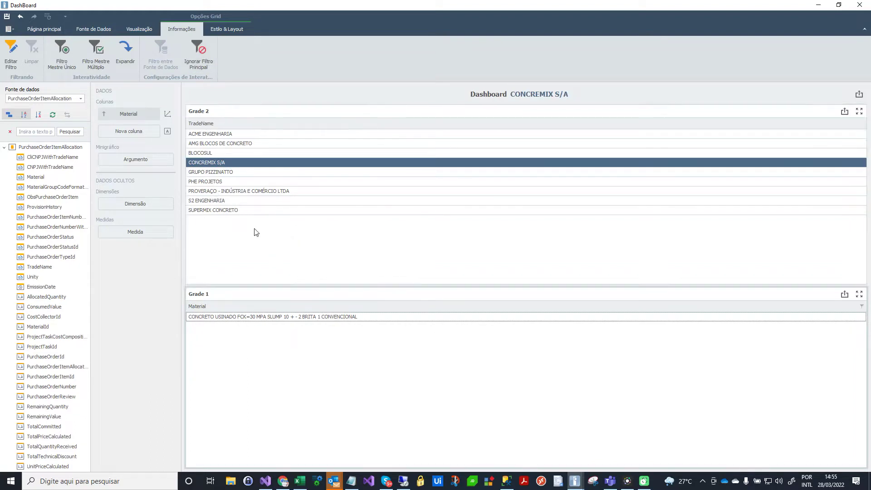
Set both the Material grid and the TradeName grid as multiple master filters (Filtro Mestre Múltiplo)
click(101, 59)
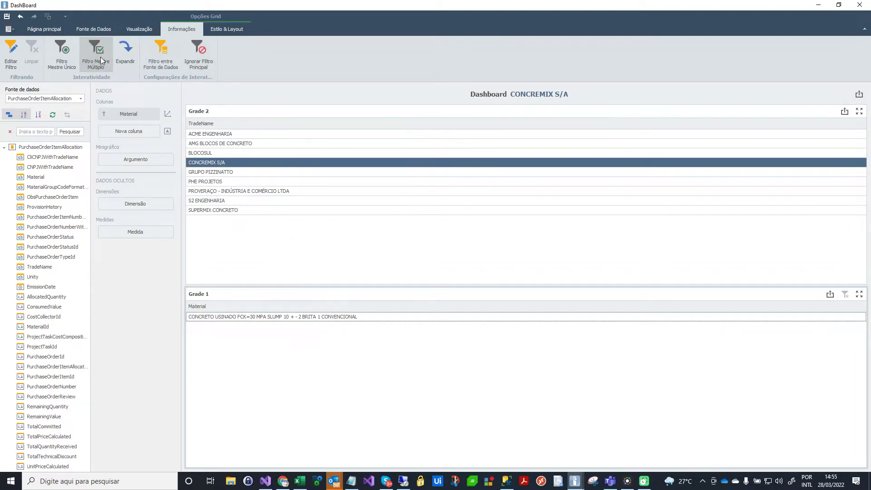
click(309, 113)
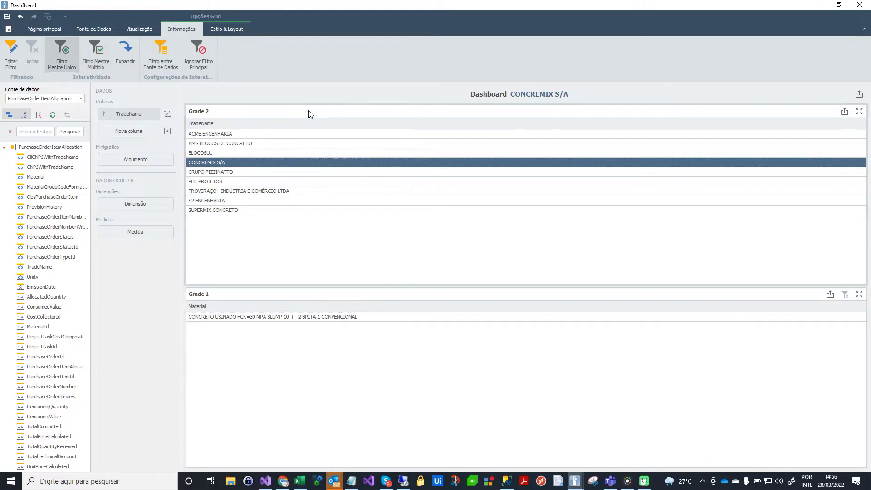
click(103, 54)
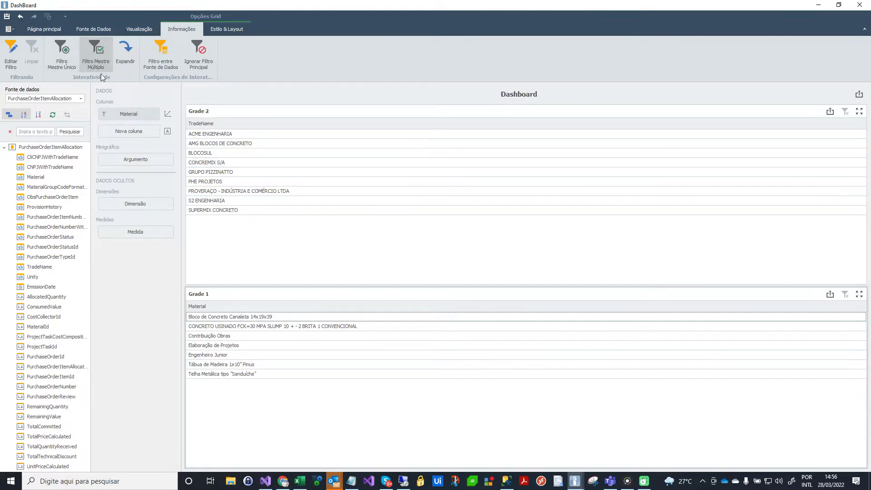
Test filtering in both directions by selecting CONCREMIX S/A, then the CONCRETO USINADO material, clearing each filter after checking the other grid
click(215, 164)
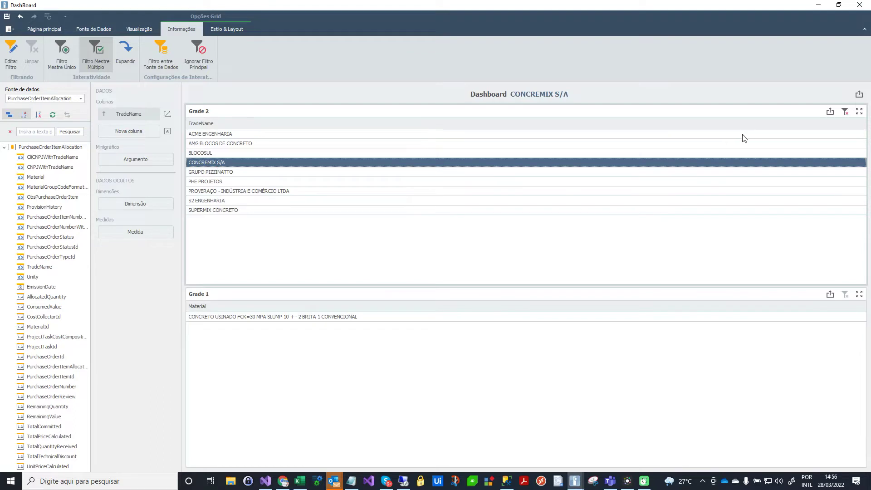
click(844, 115)
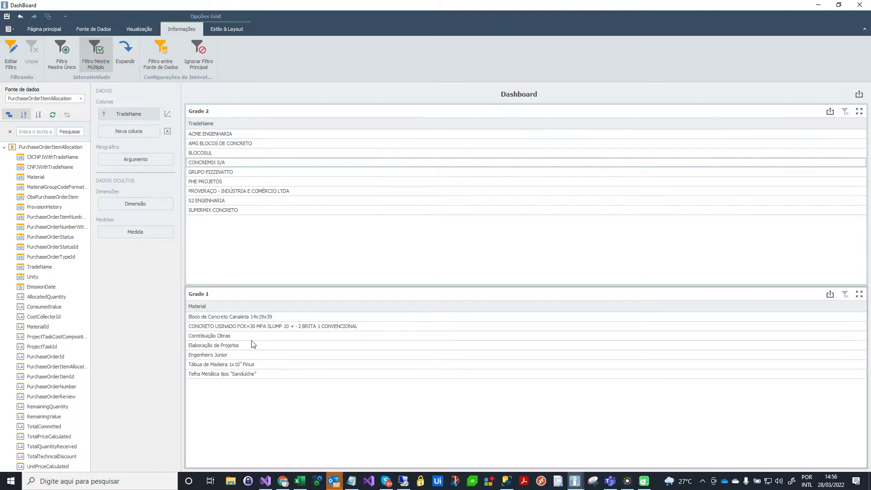
click(240, 328)
click(240, 326)
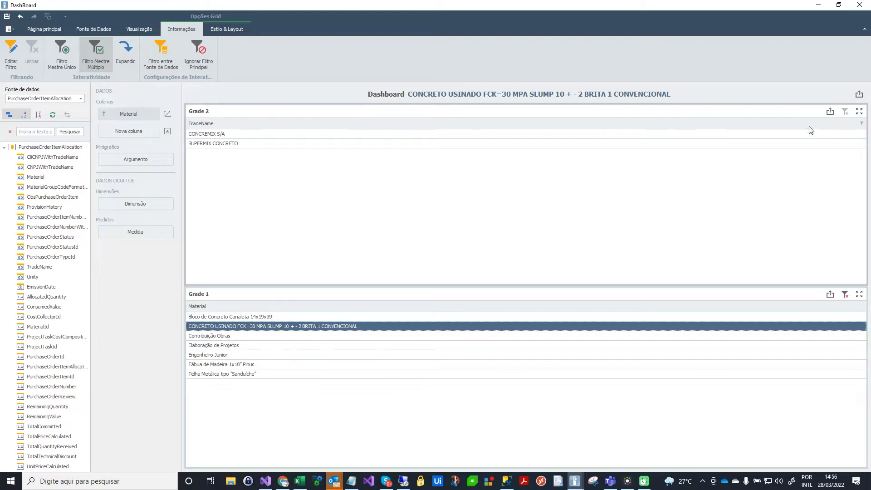
click(845, 295)
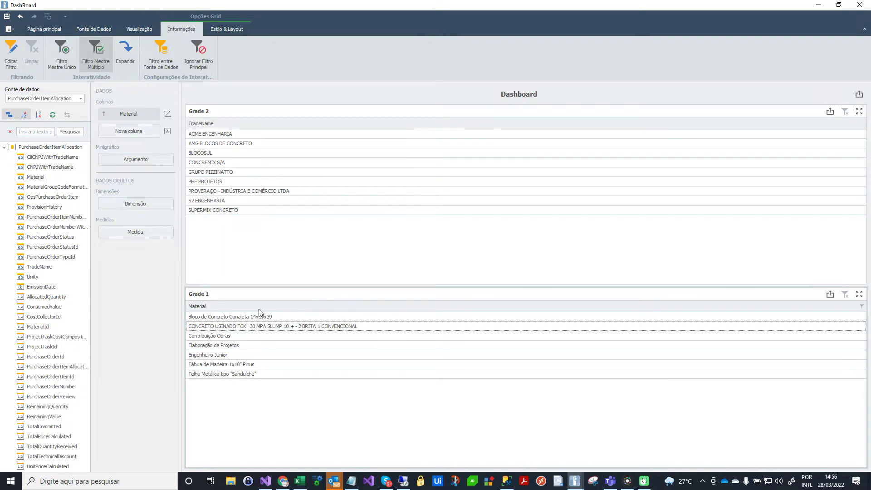
Convert the TradeName grid into a pie chart
click(245, 113)
right_click(247, 113)
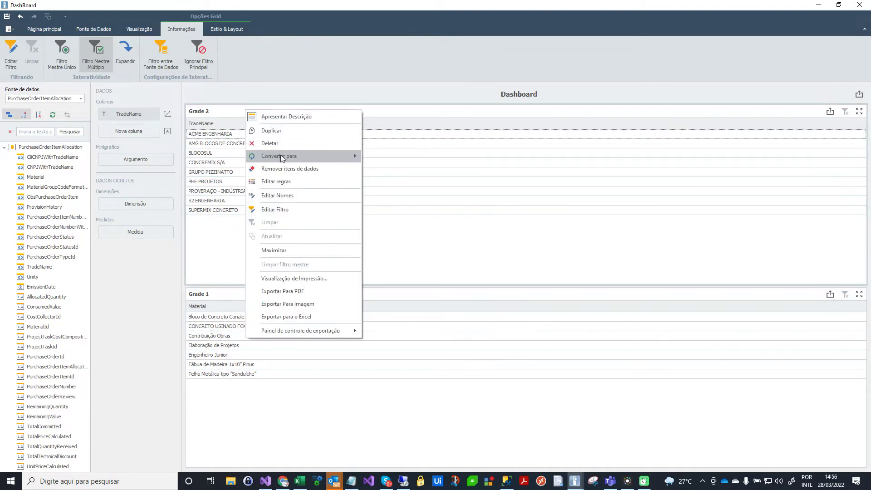
mouse_move(307, 158)
click(398, 194)
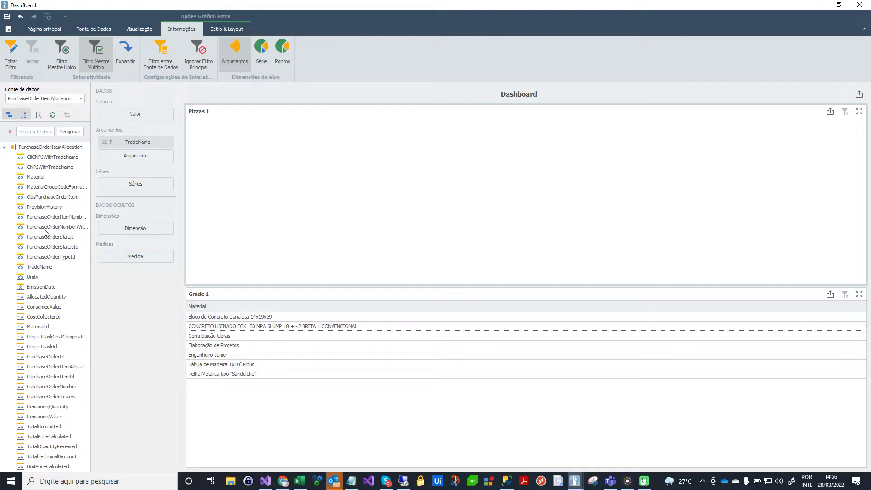
Search the data source fields for "total" and add TotalPriceCalculated as the pie chart's value
click(33, 132)
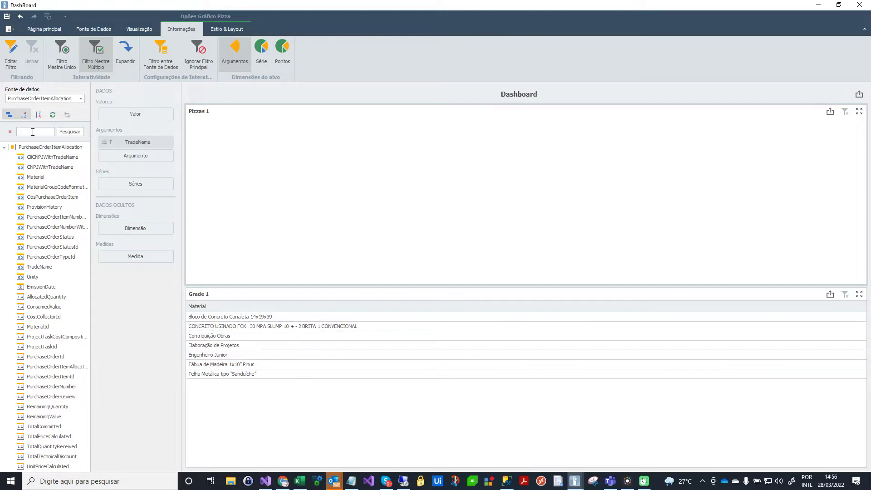
text(v)
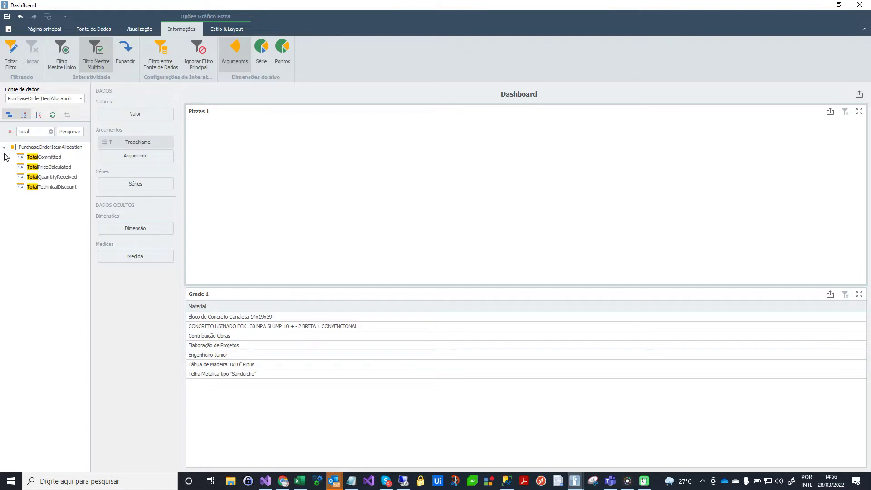
drag(28, 167, 130, 116)
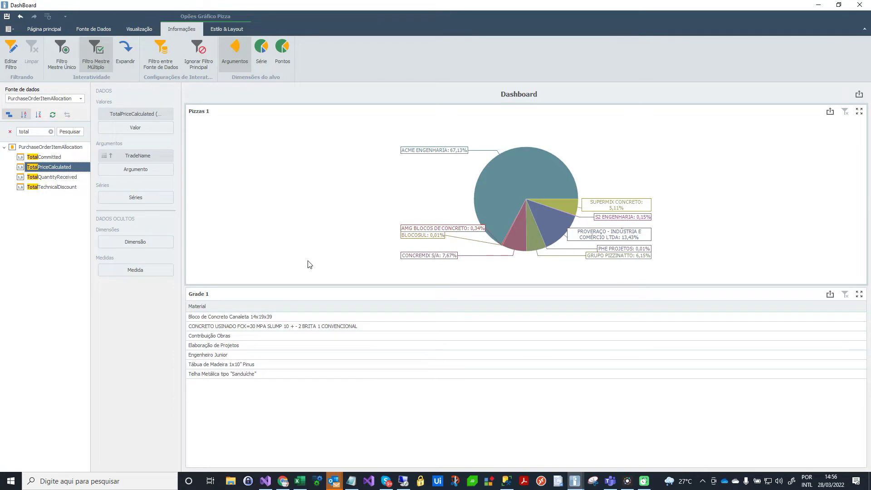
Test the pie chart and Material grid interaction by selecting and clearing the CONCREMIX S/A slice, then selecting several materials one after another
click(513, 242)
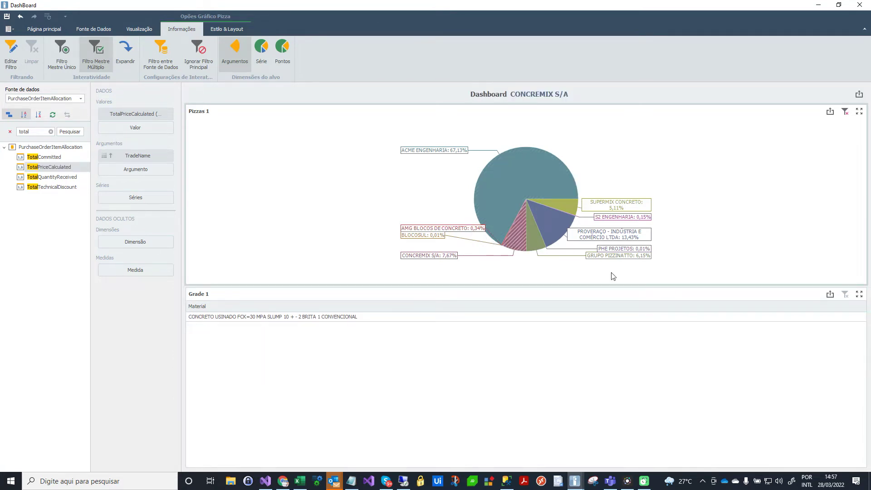
click(845, 111)
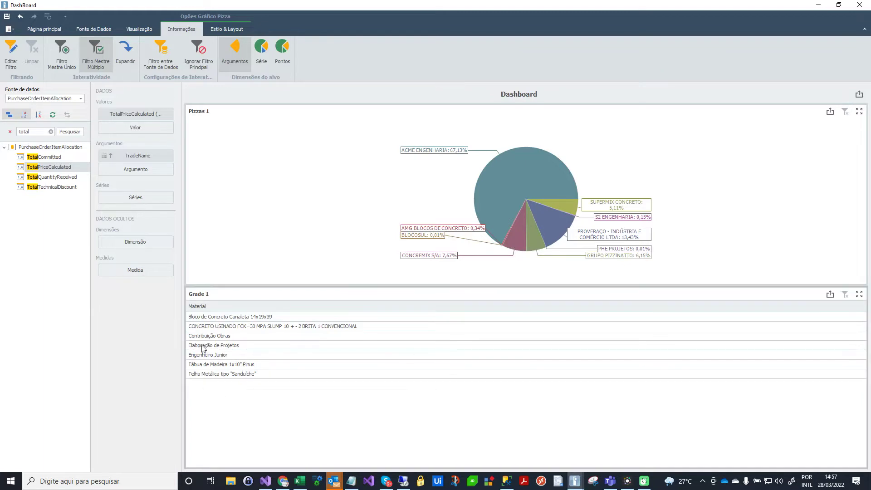
click(206, 329)
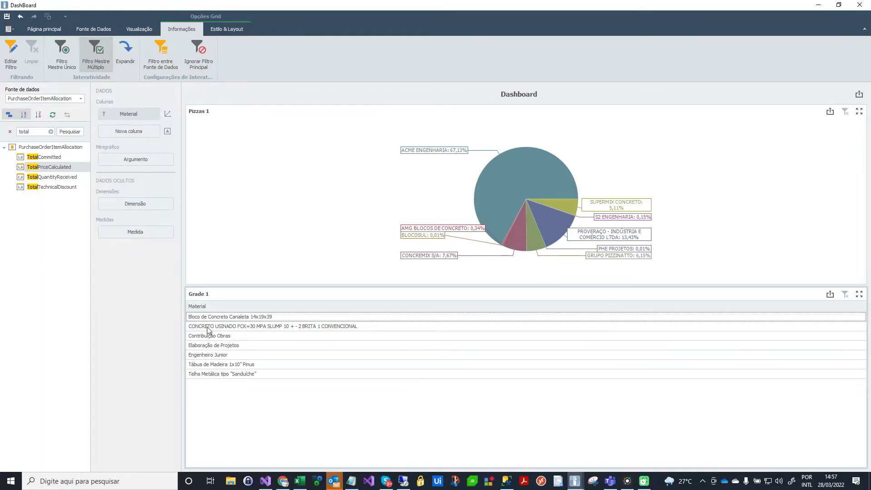
click(208, 326)
click(209, 336)
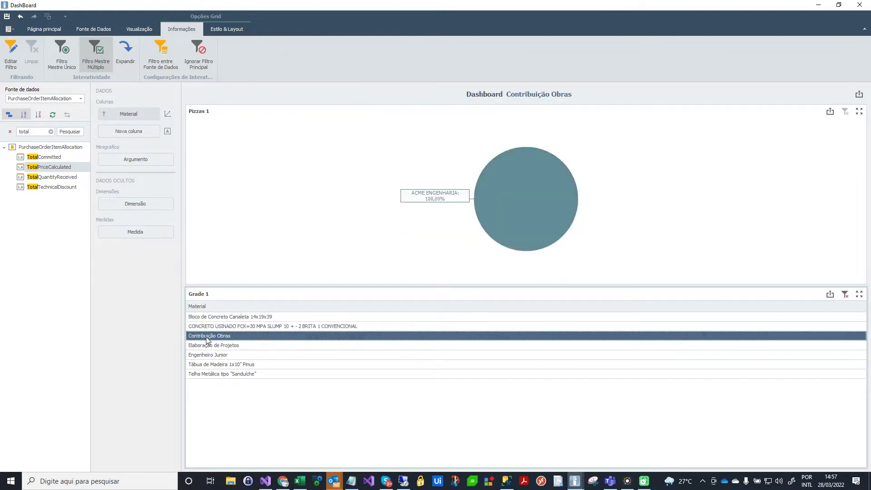
click(209, 346)
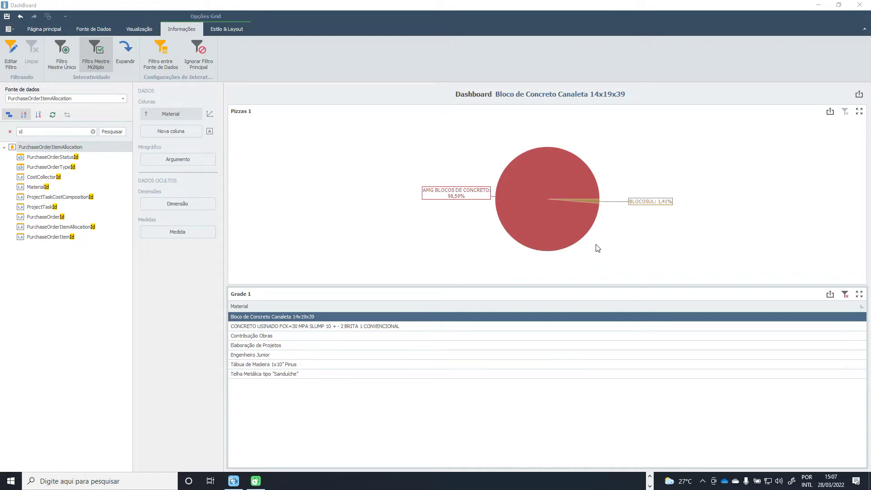
Insert a new grid, place it across the top of the dashboard, and move the pie chart beside the Material grid
click(44, 29)
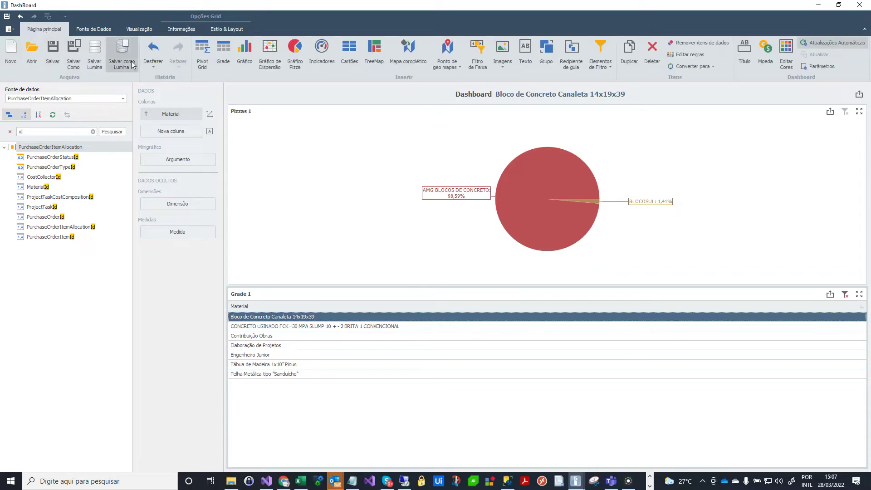
click(223, 53)
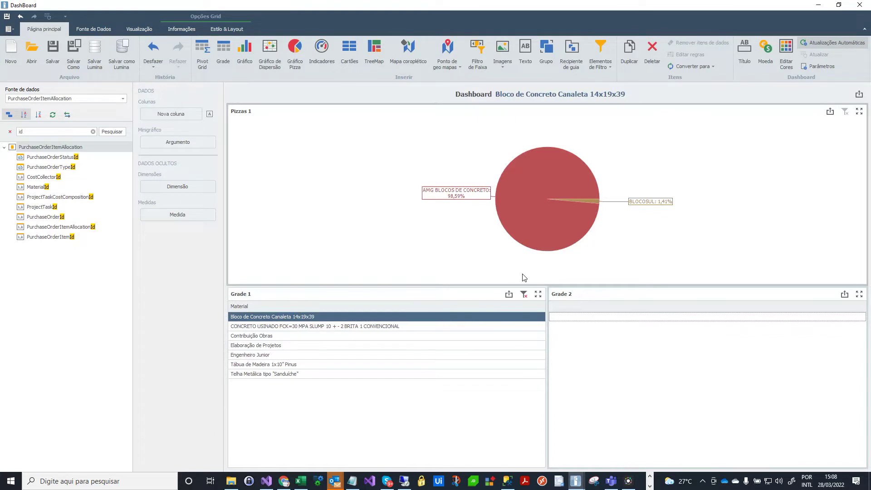
drag(565, 296, 379, 117)
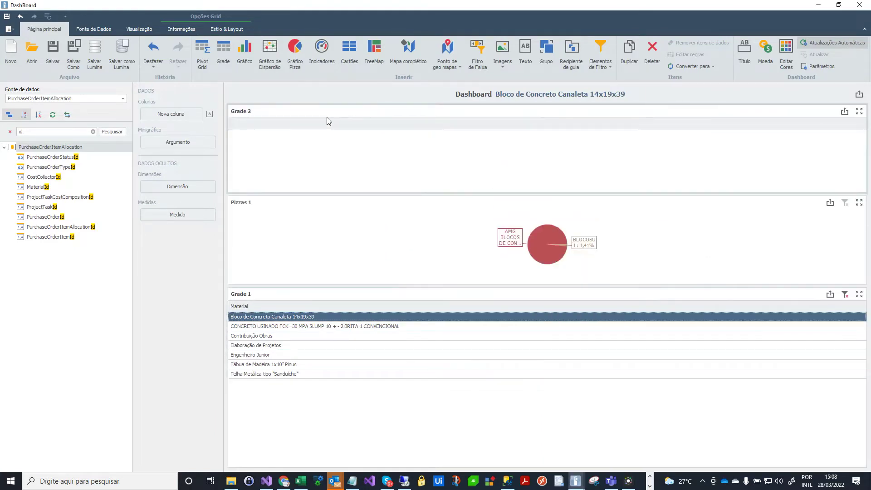
drag(241, 200, 841, 374)
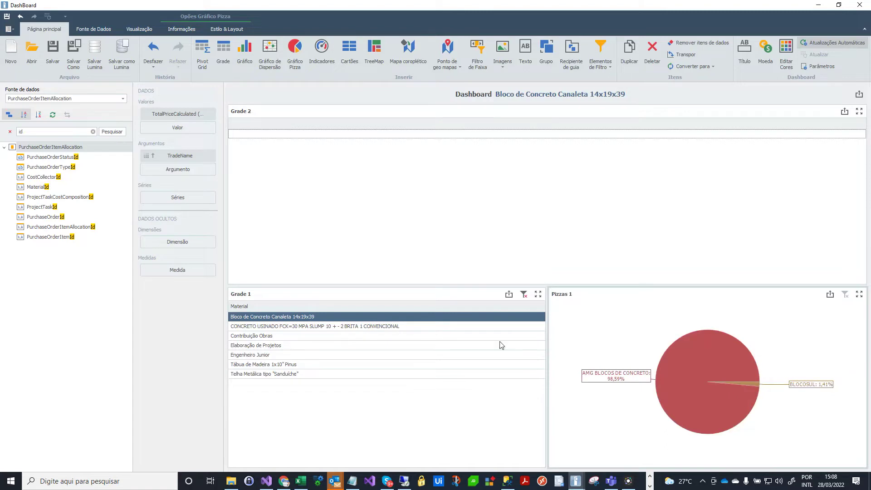
Check the cross-filtering again with Contribuição Obras, Engenheiro Junior and the CONCREMIX S/A and GRUPO PIZZINATTO slices, clearing the filters
click(280, 338)
click(276, 337)
click(275, 353)
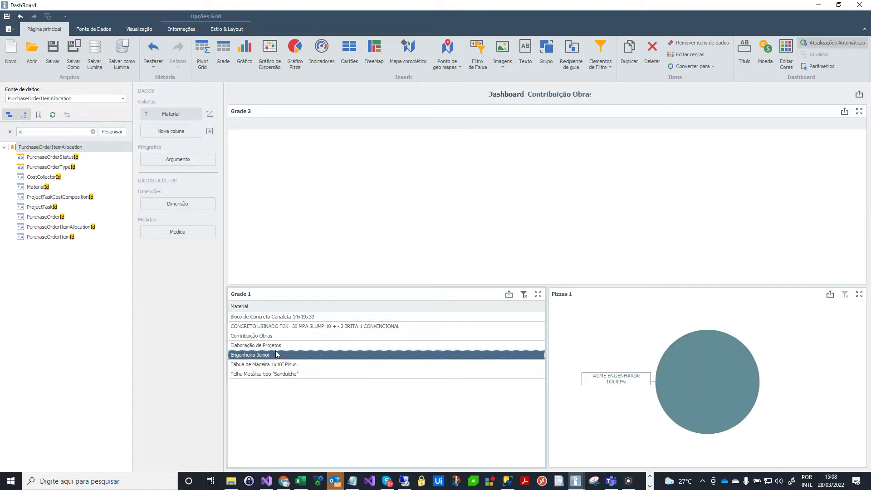
click(524, 294)
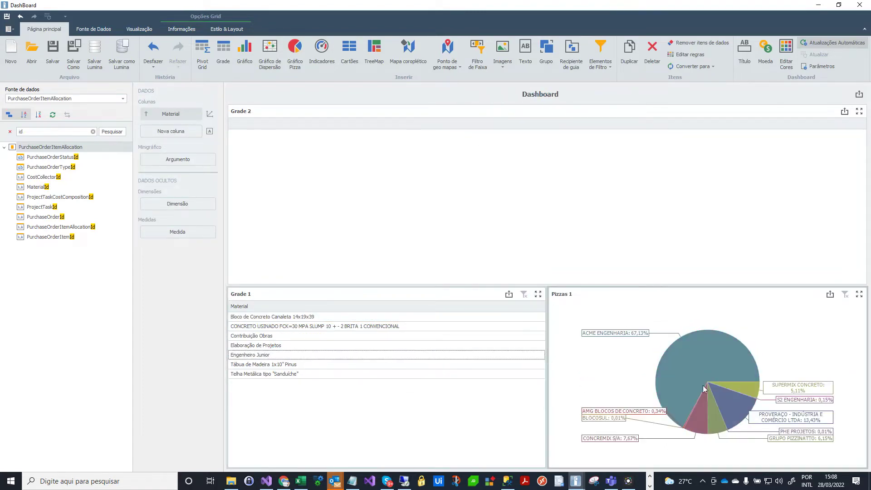
click(692, 411)
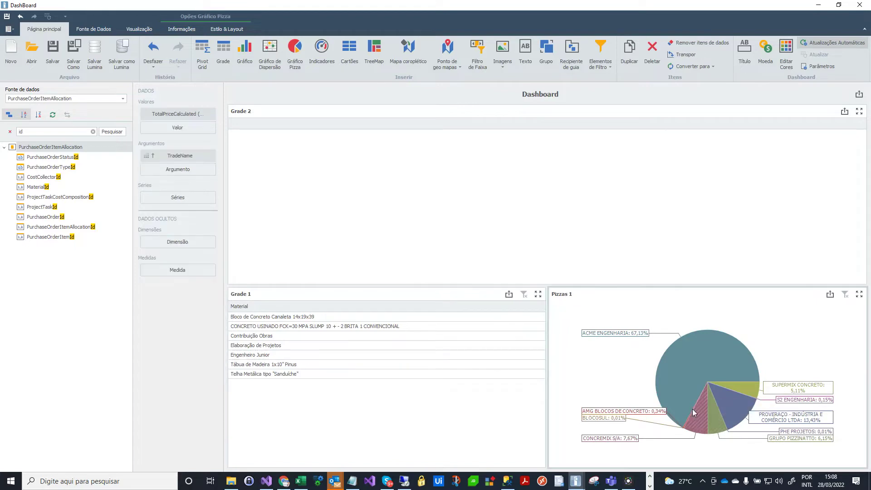
click(718, 423)
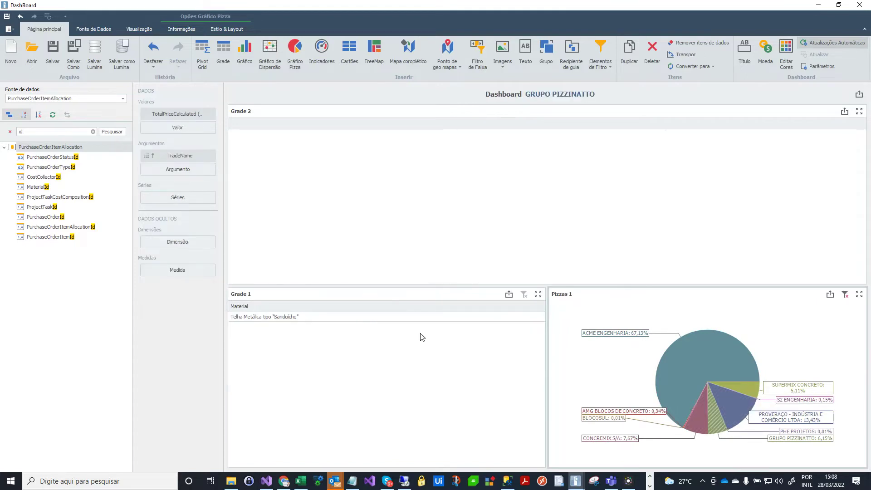
click(845, 294)
Fill the new grid with the TaskNameFormattedOutlined field from the ProjectTask data source, searching the fields for "taskna"
click(431, 145)
click(123, 98)
click(72, 114)
click(43, 130)
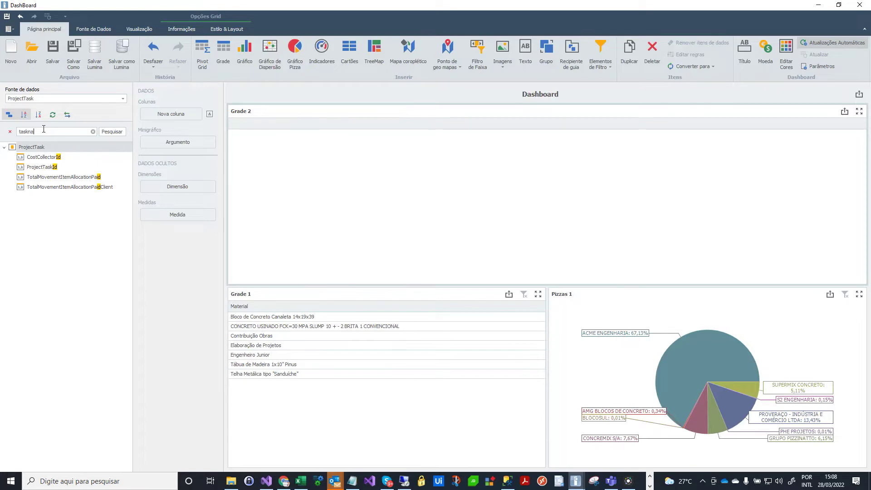
key(Return)
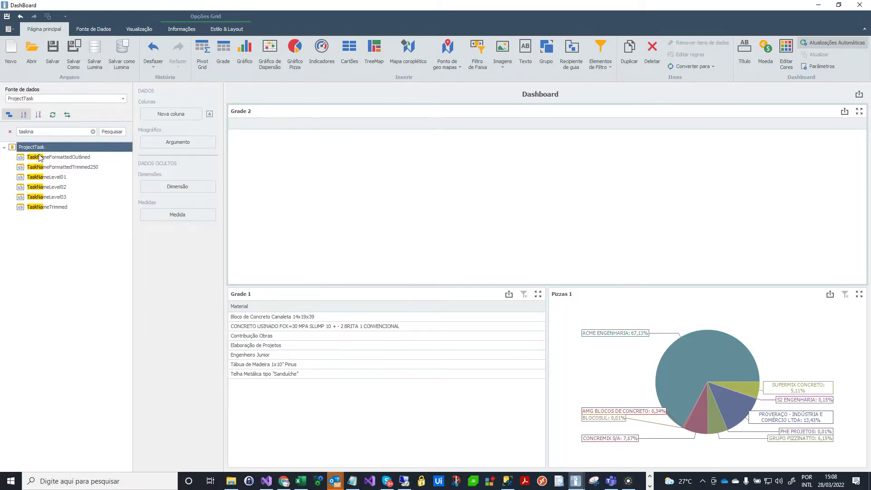
drag(44, 158, 168, 115)
Select the Estrutura and Fechamentos tasks in the new grid to check whether they filter the other items
click(303, 164)
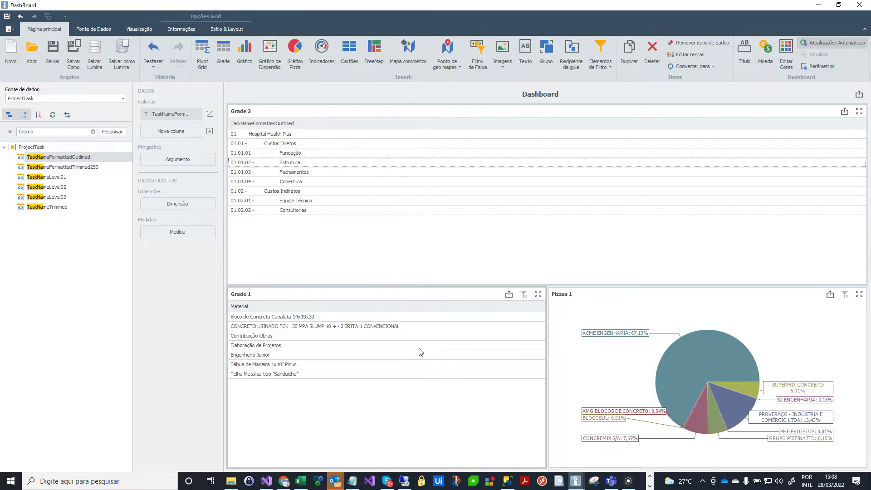
click(298, 173)
click(296, 163)
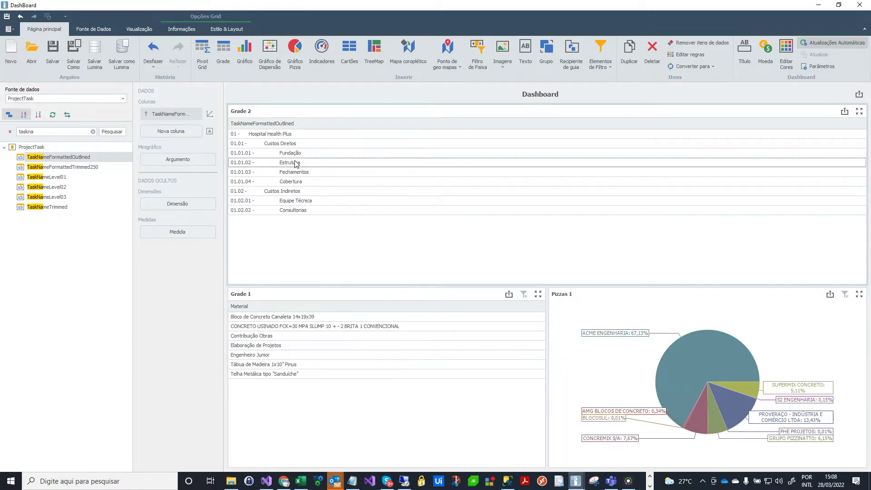
click(293, 174)
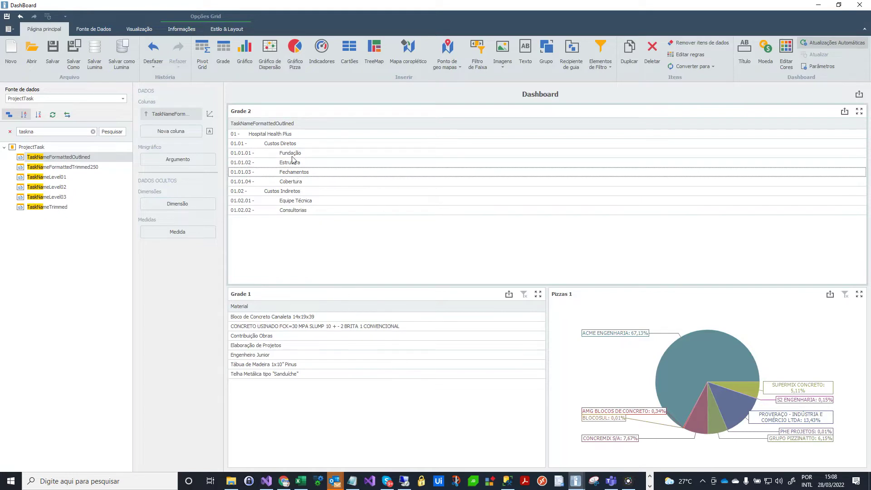
Set the task grid as a single master filter (Filtro Mestre Único) and test it by selecting Estrutura and Fundação
click(181, 30)
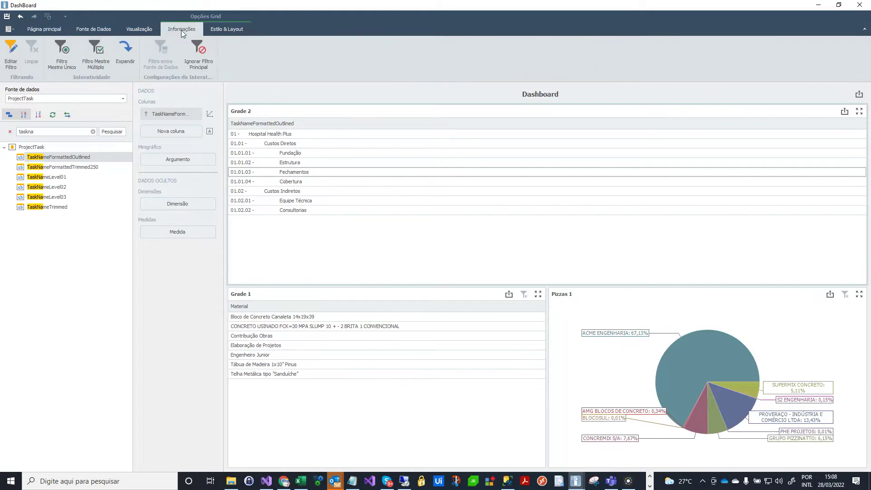
click(64, 54)
click(299, 161)
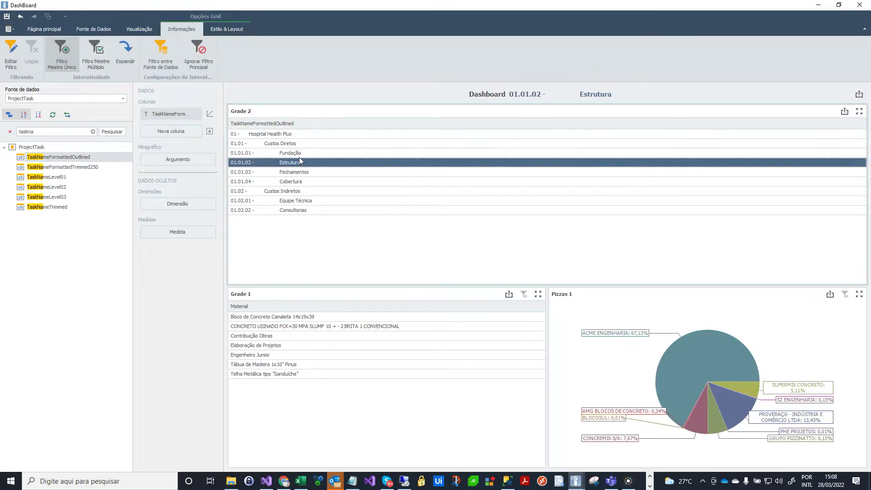
click(298, 154)
Turn off multiple master filtering (Filtro Mestre Múltiplo) on the Material grid and pie chart, and test it by selecting materials
click(305, 304)
click(107, 63)
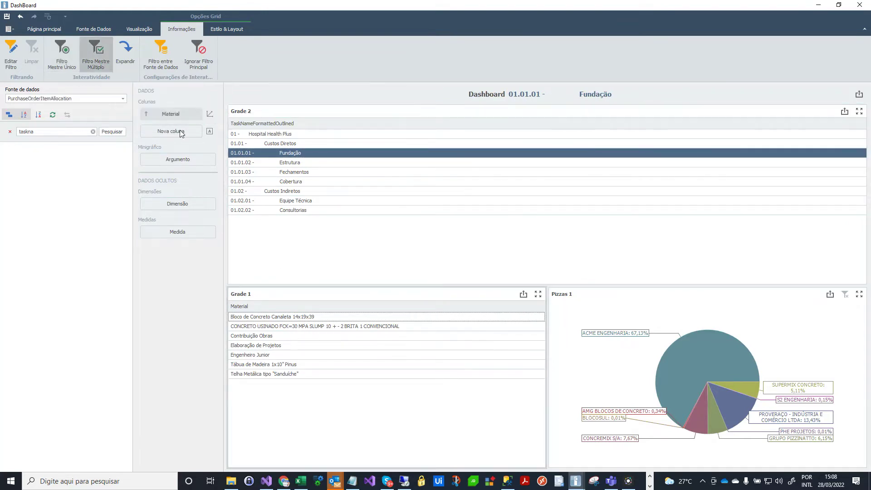
click(575, 300)
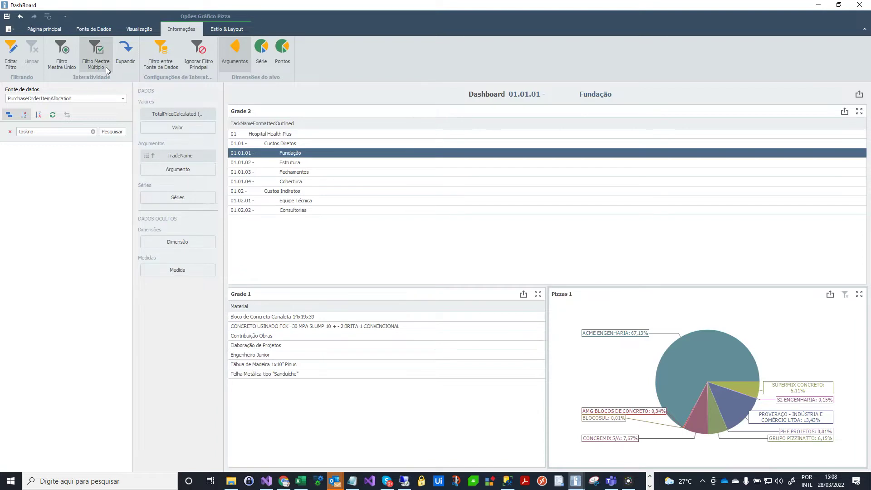
click(306, 327)
click(330, 347)
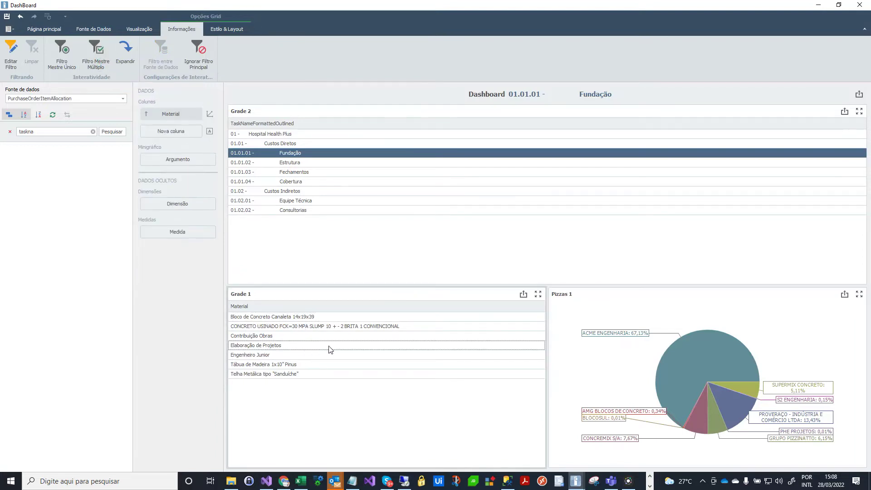
Enable filtering across data sources (Filtro entre Fonte de Dados) on the task grid and test it with the Cobertura task
click(289, 184)
click(291, 172)
click(290, 162)
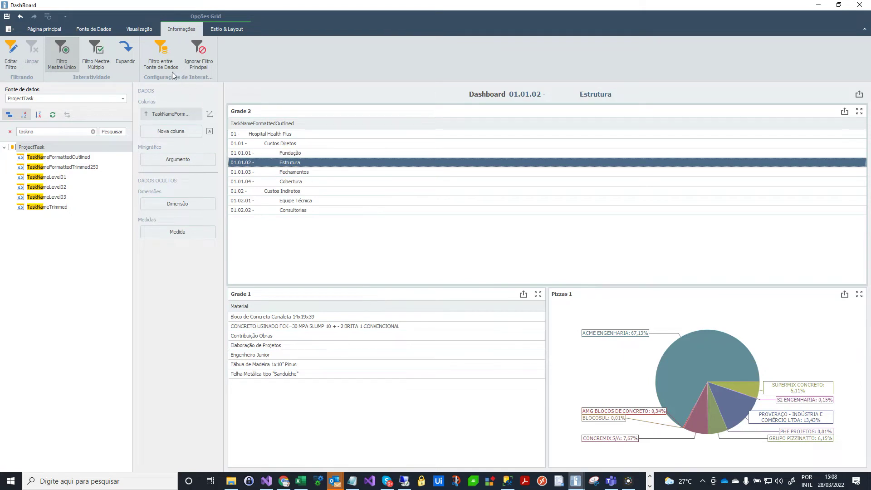
click(168, 62)
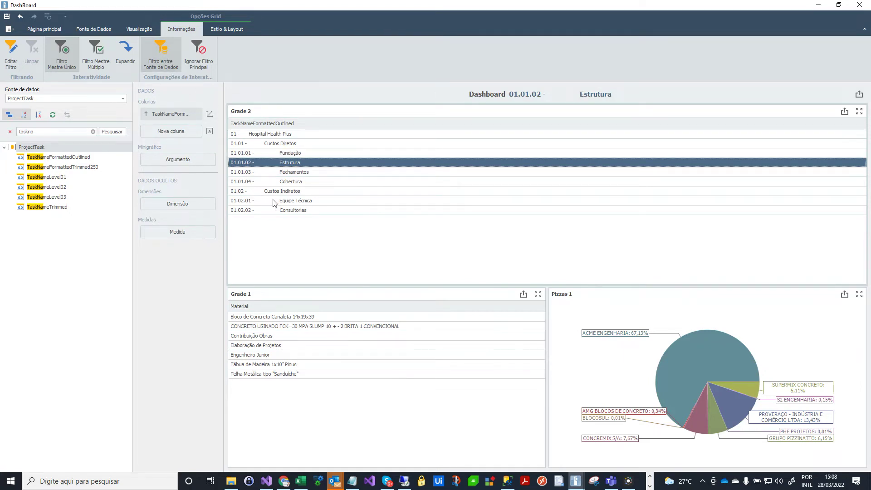
click(286, 182)
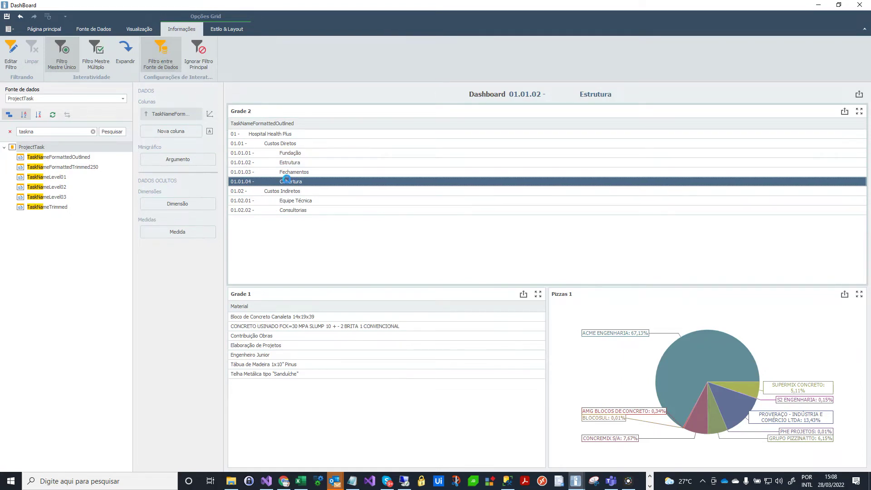
Select the Material grid, clear the field search and check which data sources the dashboard has
click(281, 323)
click(282, 327)
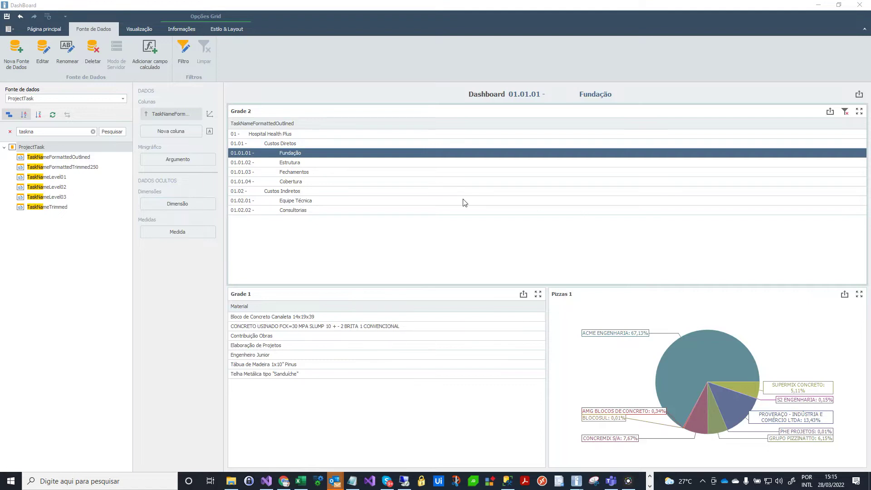
click(278, 335)
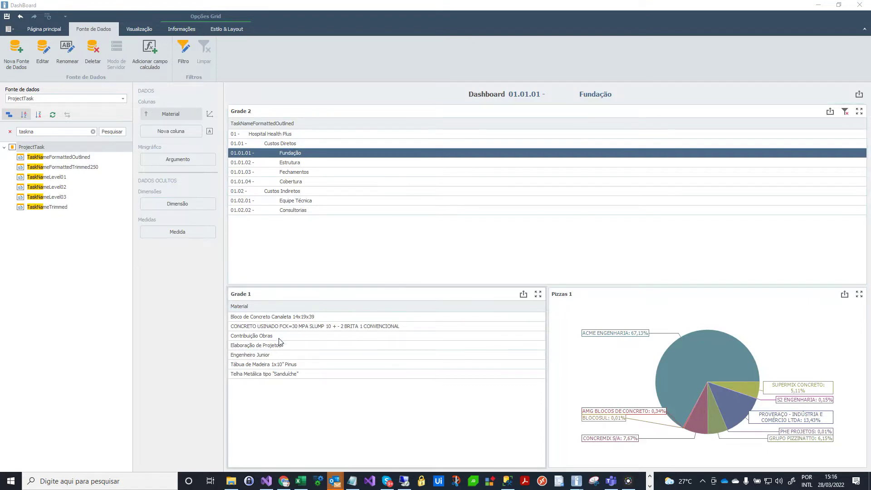
click(93, 131)
click(123, 99)
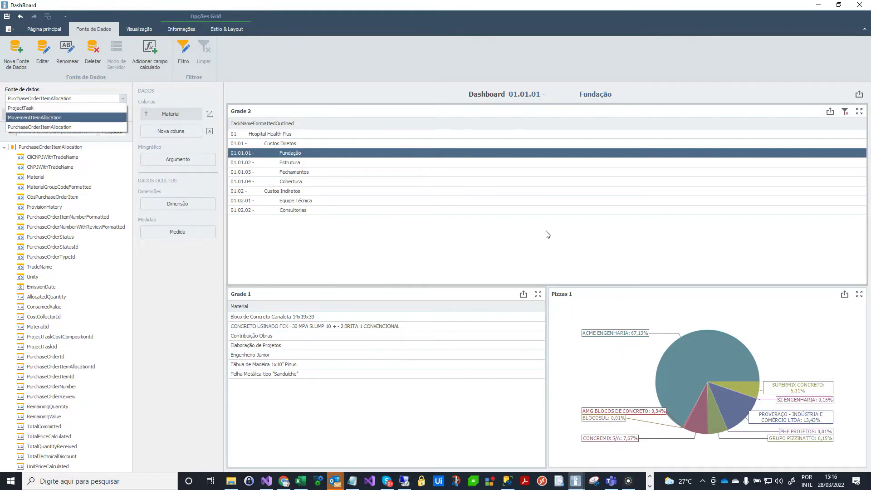
Start a new data source of type Data Federation and proceed to its query builder
click(22, 60)
click(21, 61)
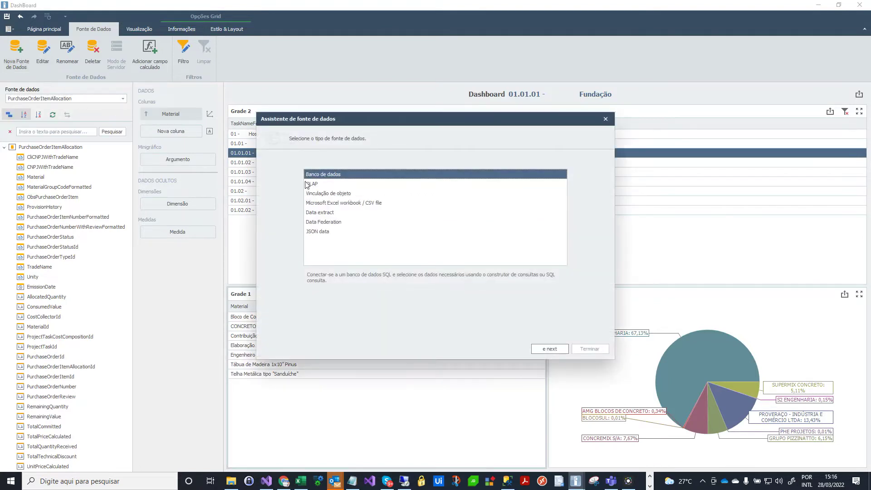
click(328, 224)
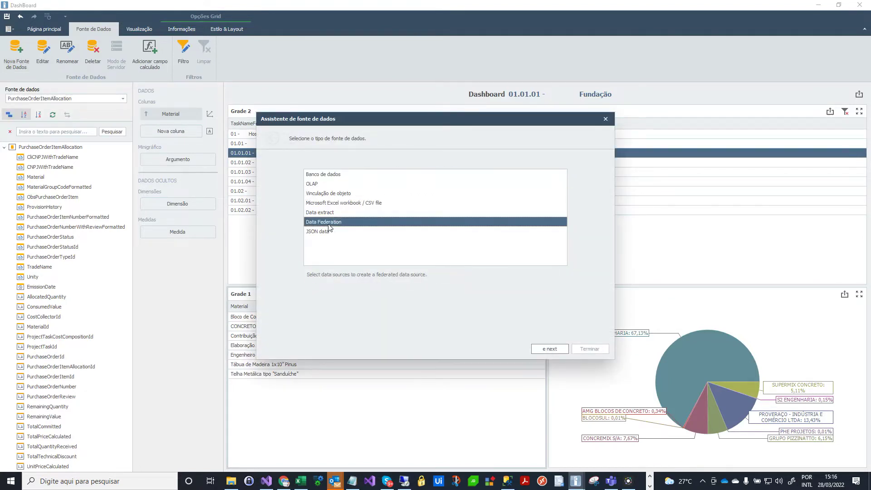
click(552, 347)
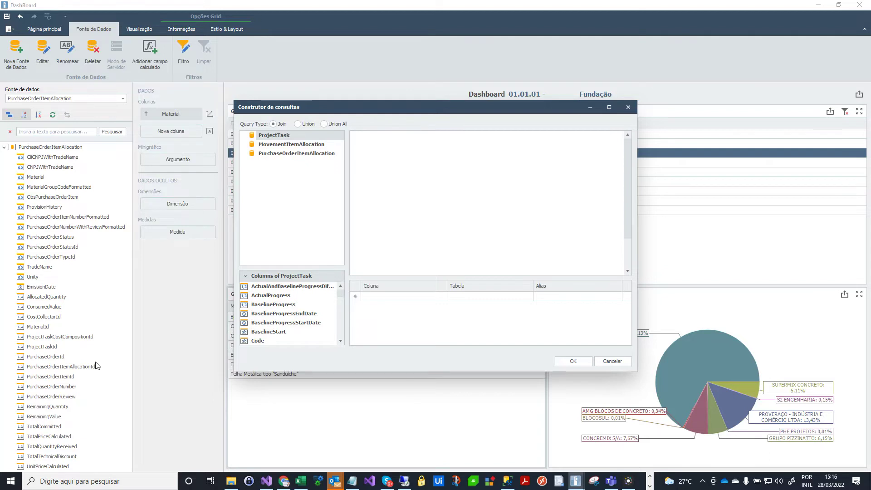
Maximize the query builder and add ProjectTask as the first table of the join query
click(281, 135)
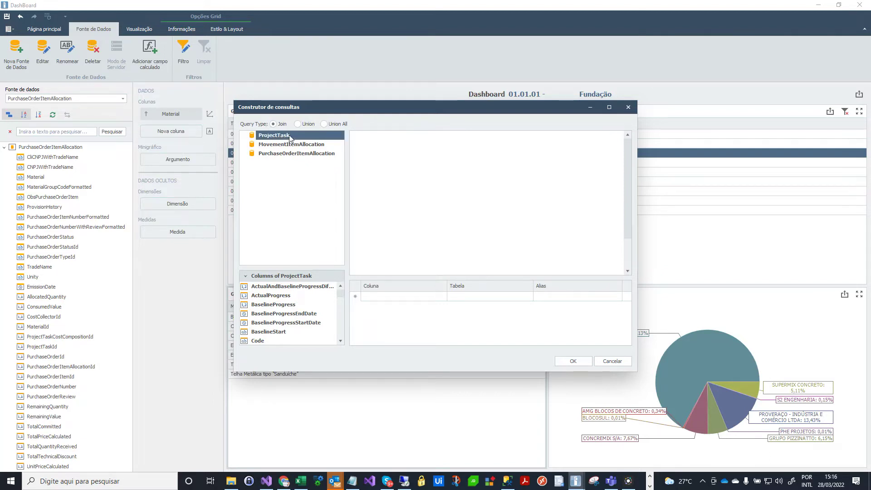
click(609, 107)
drag(52, 33, 272, 55)
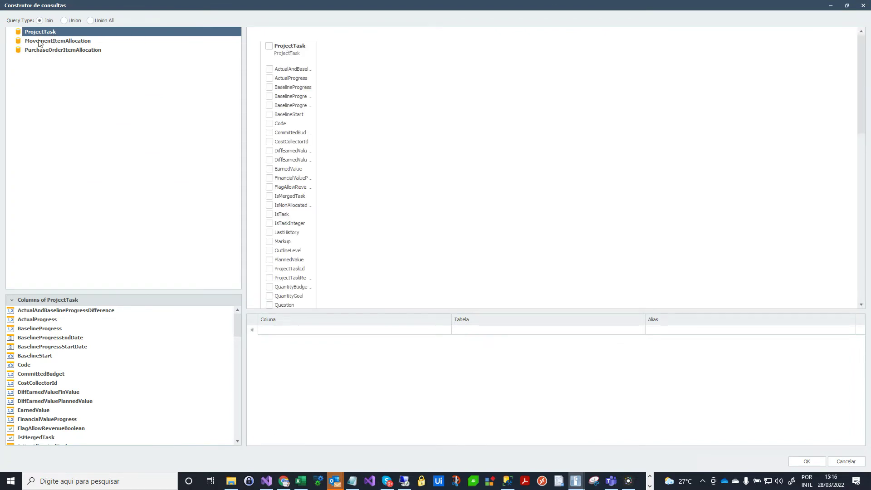
Add MovementItemAllocation with a left outer join (Junção externa esquerda), matching its ProjectTaskId to ProjectTask's ProjectTaskId, and review the link
drag(43, 44, 357, 65)
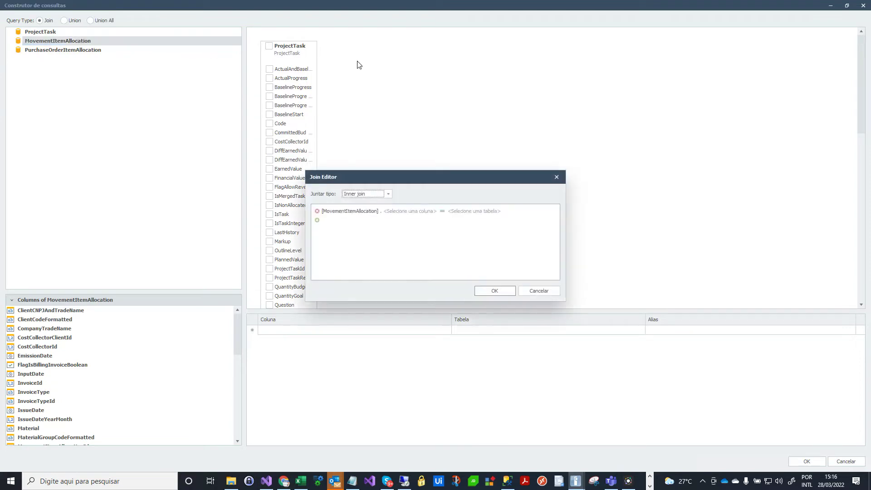
drag(404, 180, 453, 141)
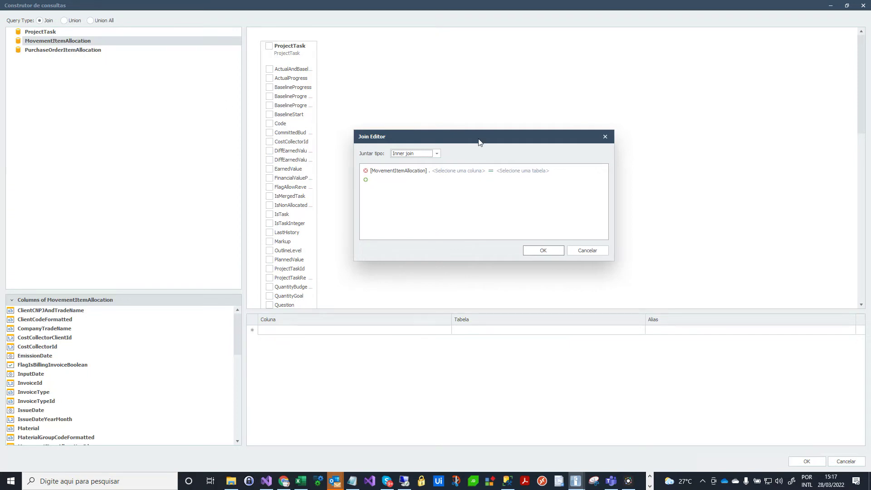
click(437, 154)
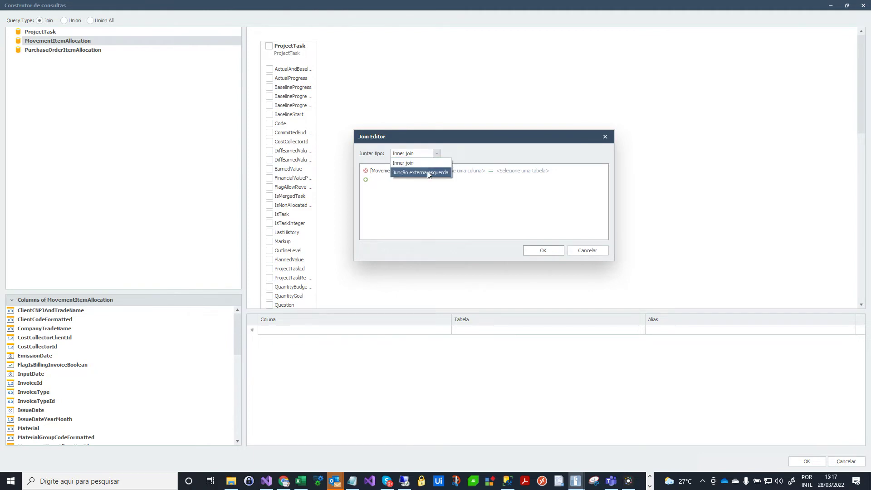
click(428, 173)
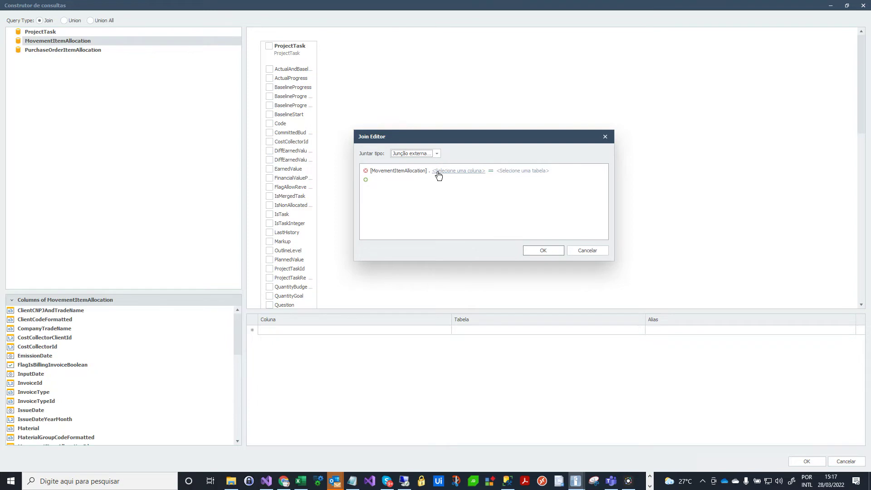
click(438, 173)
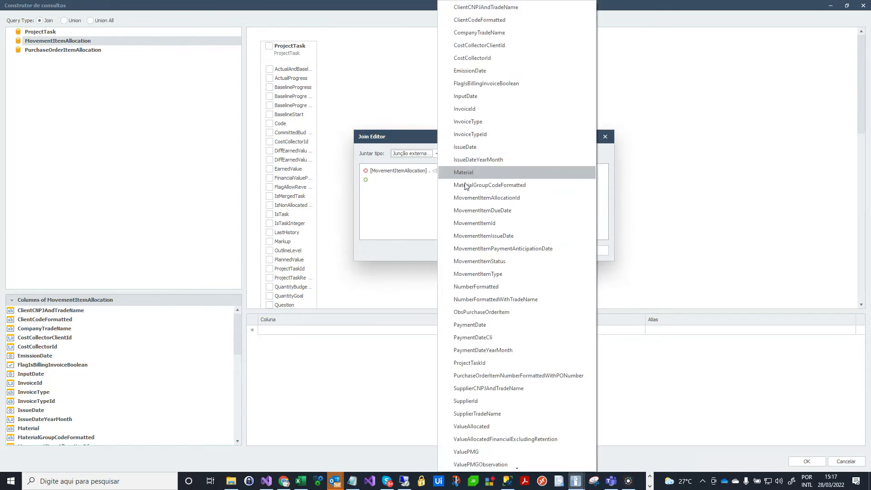
click(480, 363)
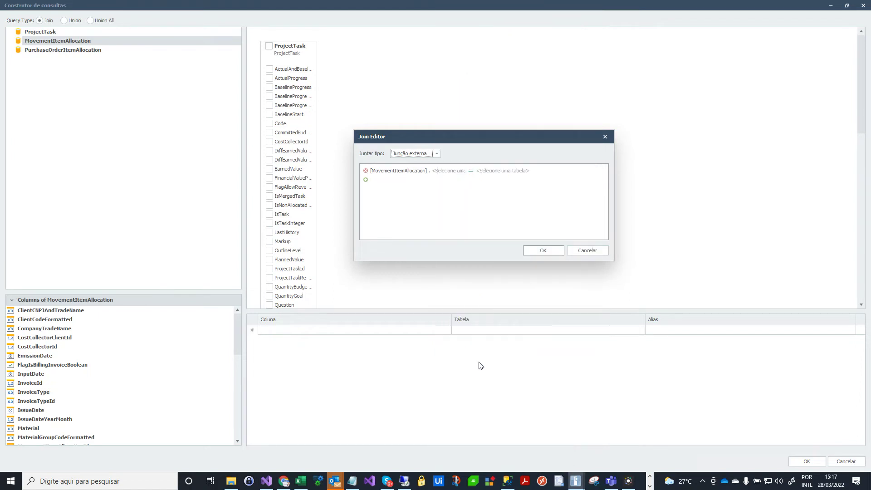
click(493, 171)
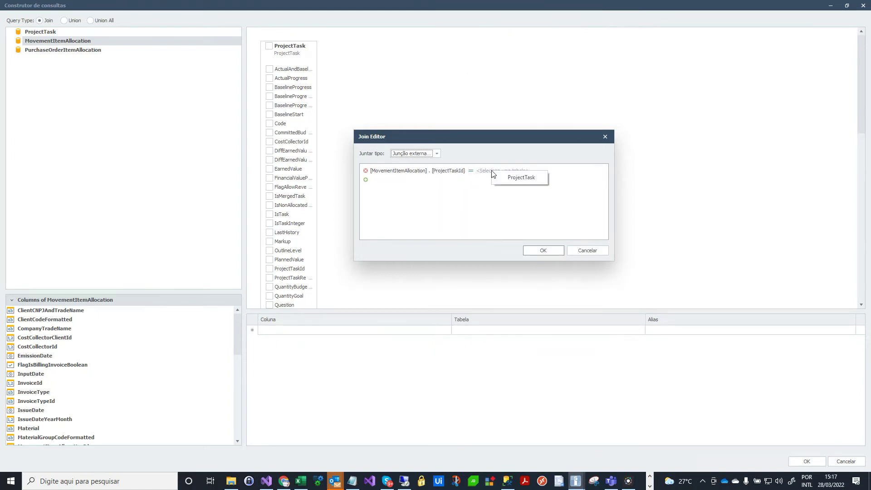
click(514, 177)
click(525, 173)
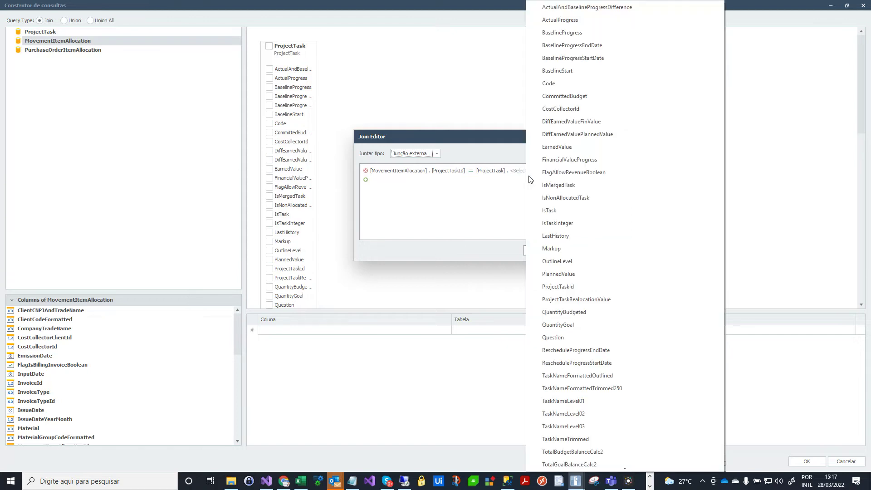
click(563, 289)
click(547, 248)
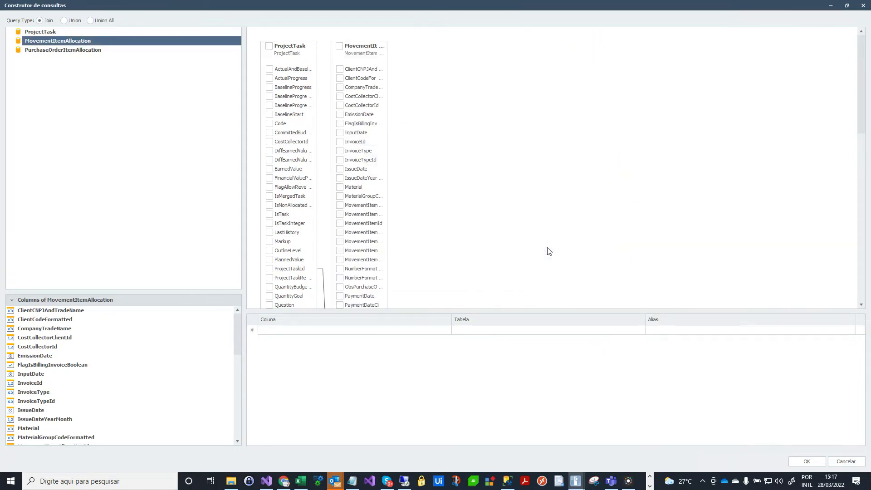
scroll(505, 250, down, 2)
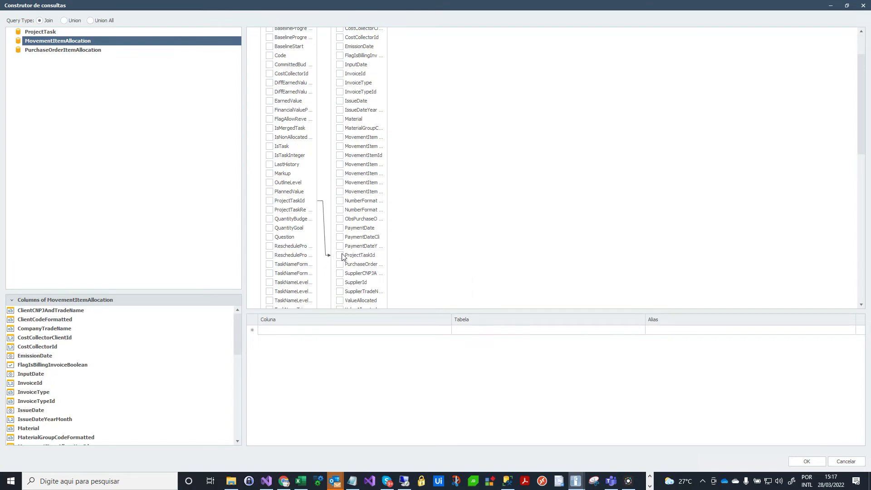
scroll(450, 229, up, 2)
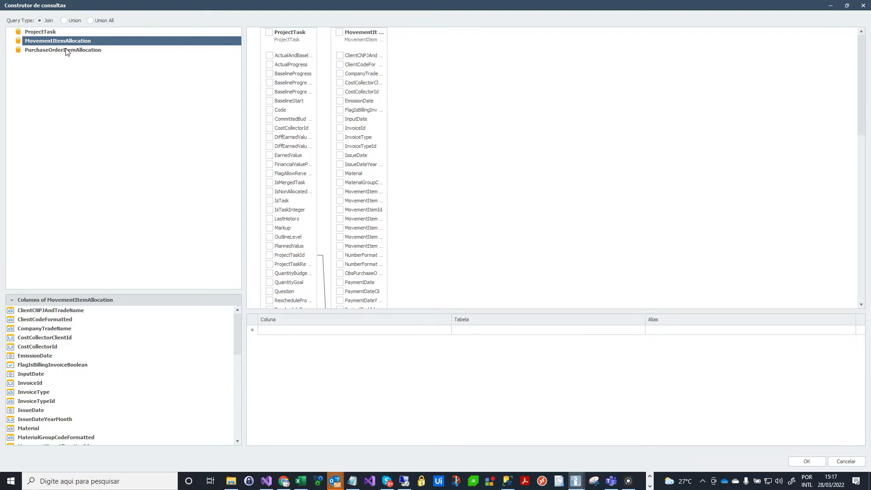
Add PurchaseOrderItemAllocation to the query with an inner join, matching its ProjectTaskId to ProjectTask's ProjectTaskId
drag(65, 51, 439, 83)
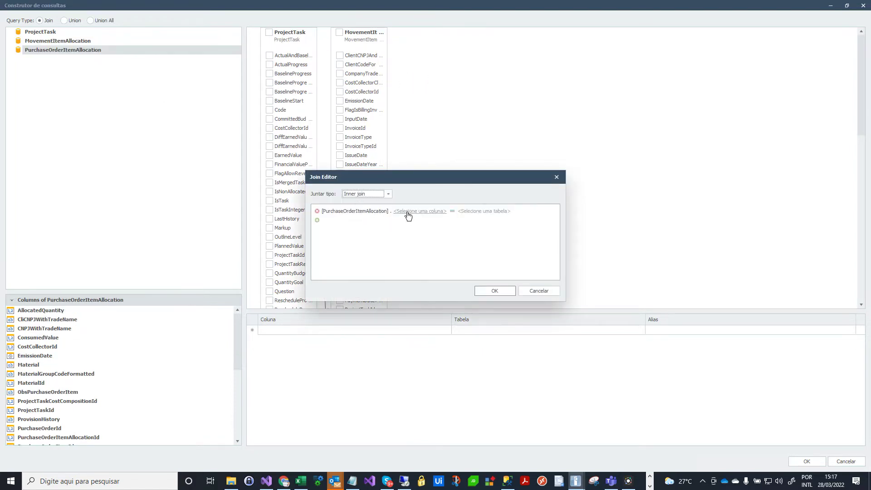
click(409, 212)
click(439, 211)
click(452, 212)
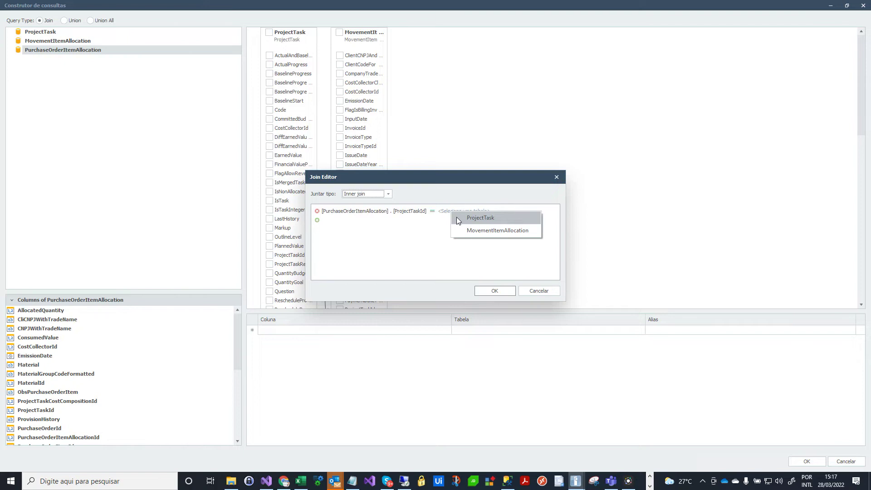
click(469, 219)
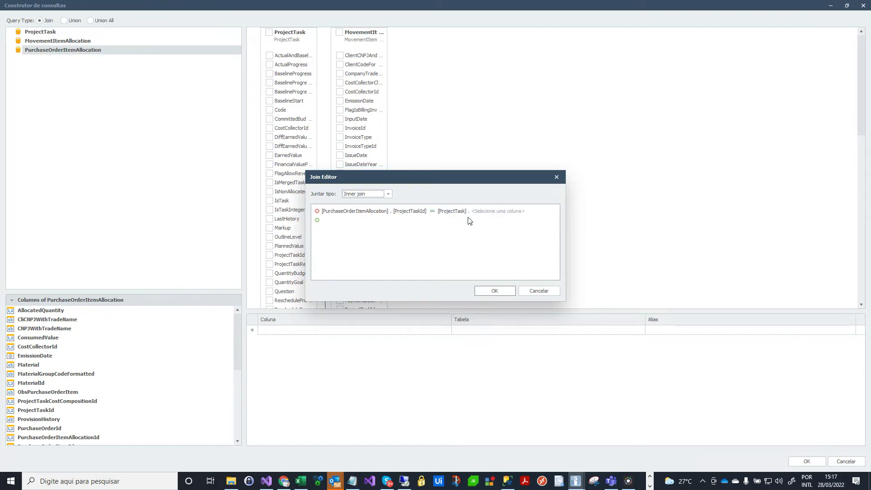
click(488, 211)
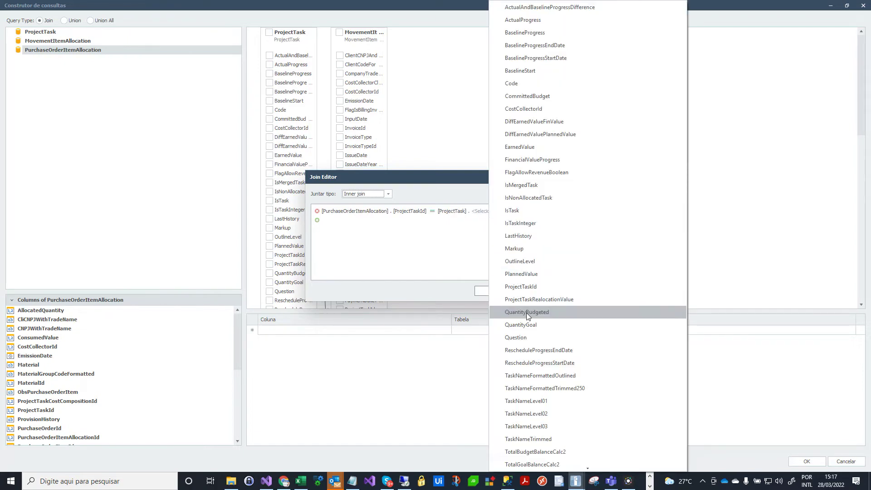
click(523, 287)
click(495, 290)
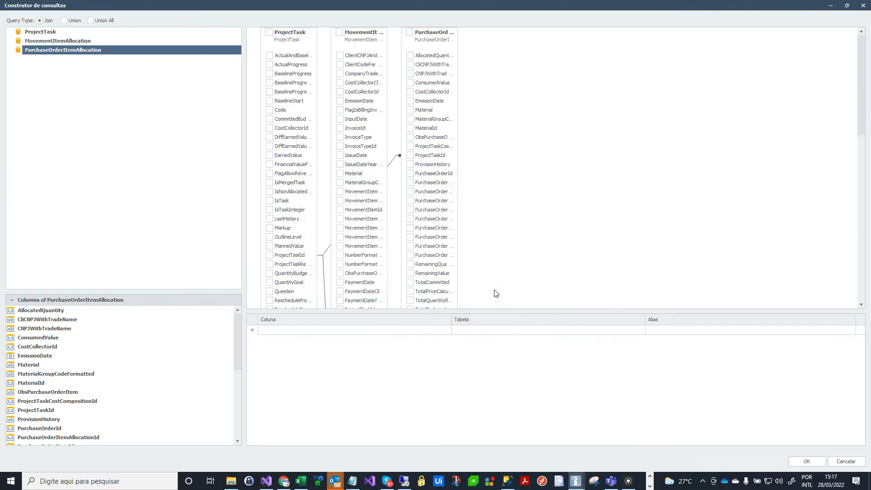
Change the join between ProjectTask and PurchaseOrderItemAllocation to a left outer join (Junção externa esquerda)
mouse_move(399, 158)
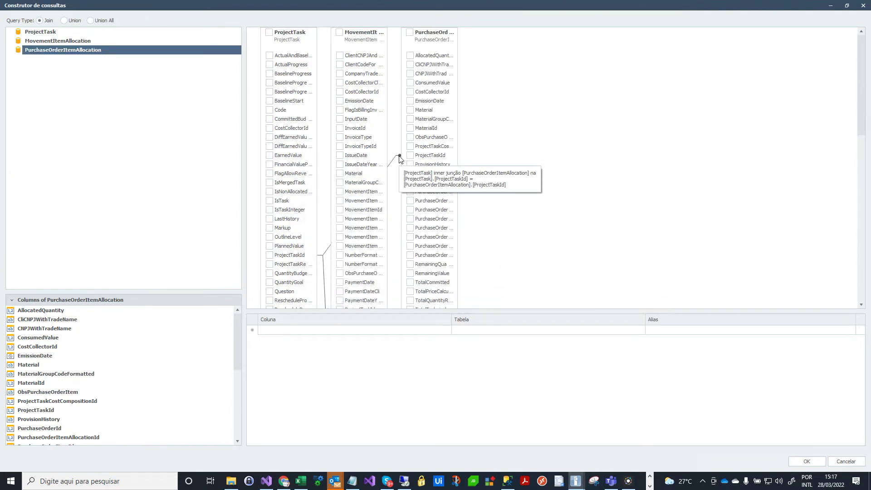
scroll(461, 224, down, 4)
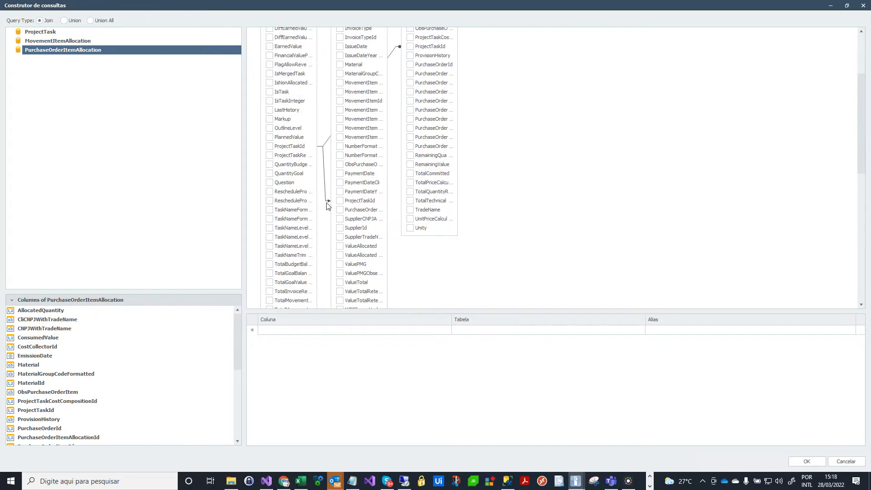
scroll(540, 211, up, 4)
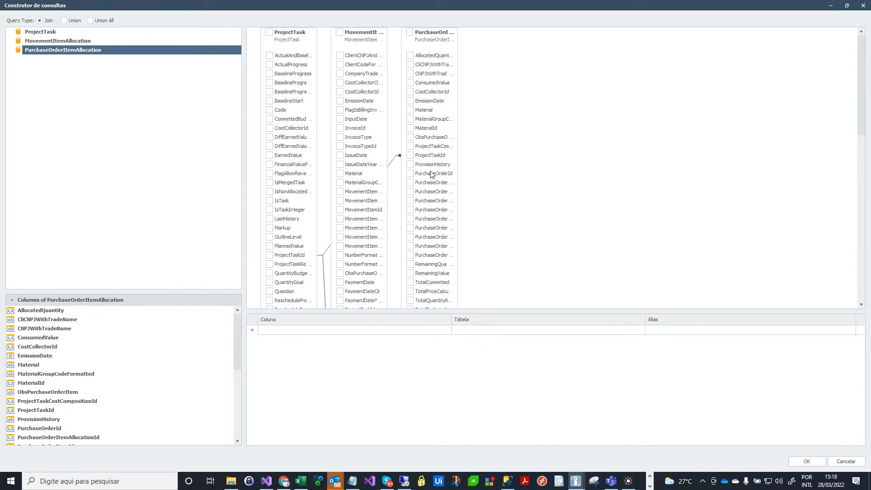
click(396, 160)
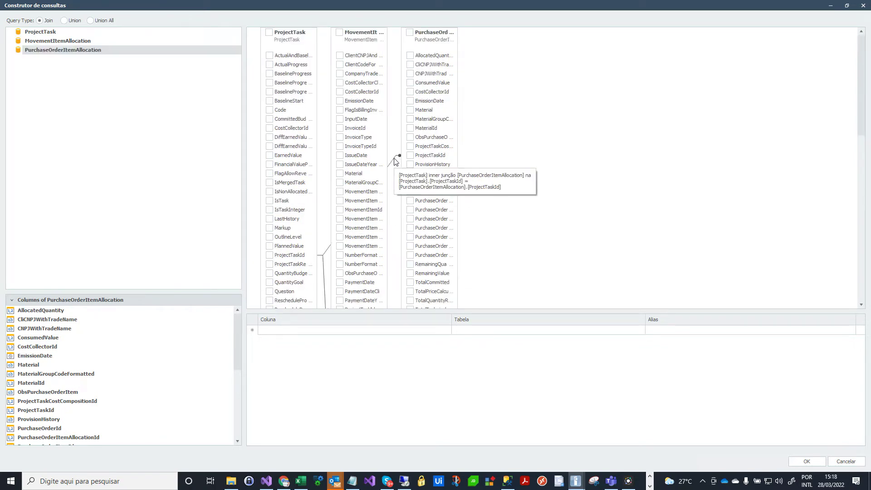
right_click(395, 161)
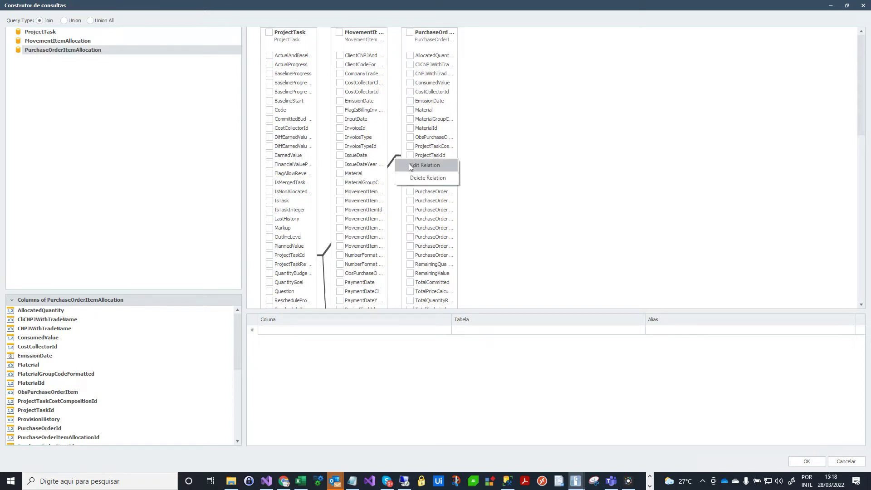
click(412, 168)
click(388, 194)
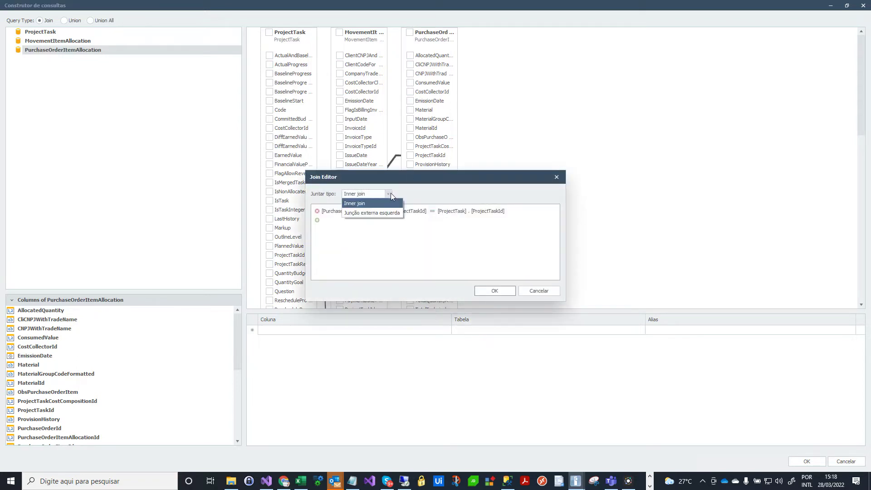
click(385, 211)
click(494, 291)
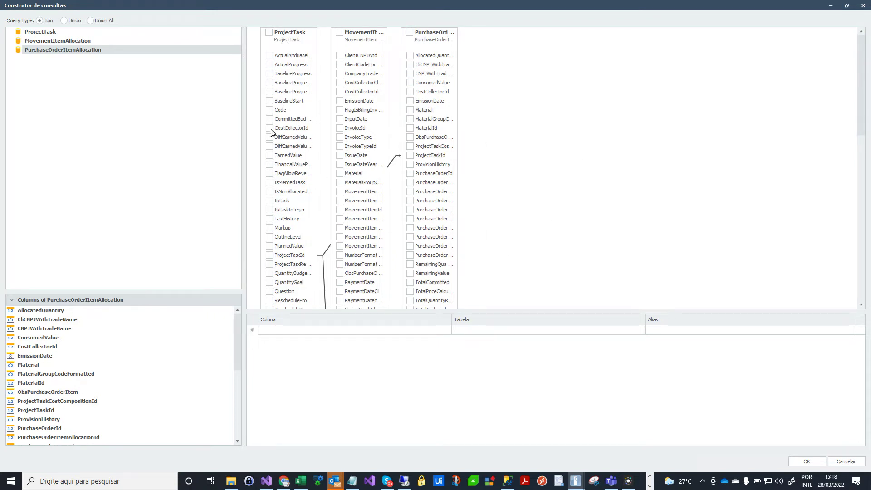
Include all columns of ProjectTask, MovementItemAllocation and PurchaseOrderItemAllocation in the query and accept the query
click(269, 32)
click(340, 32)
click(410, 33)
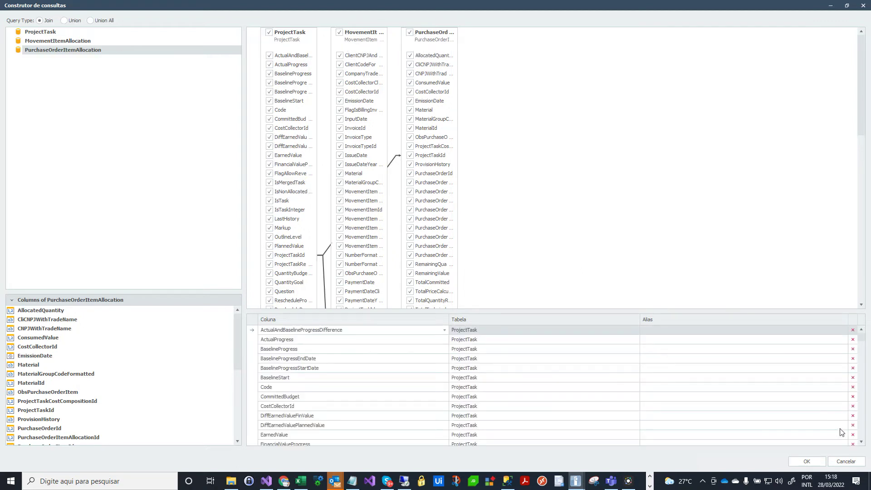
click(847, 7)
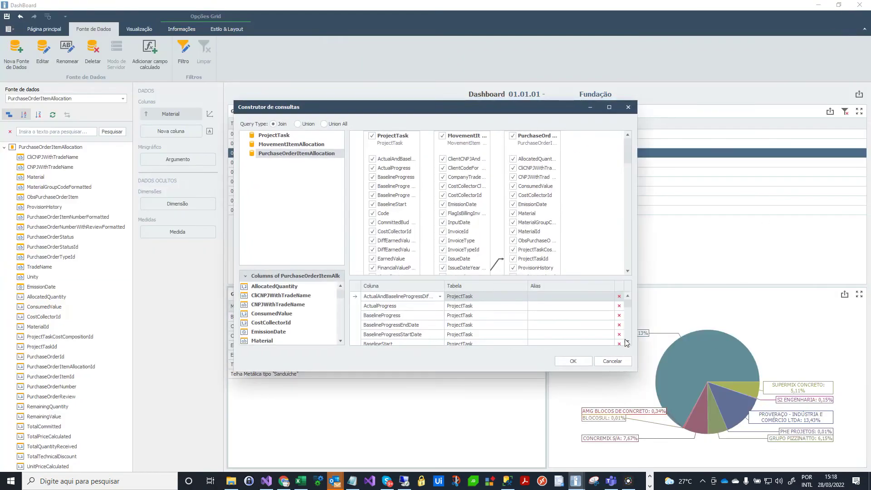
click(568, 361)
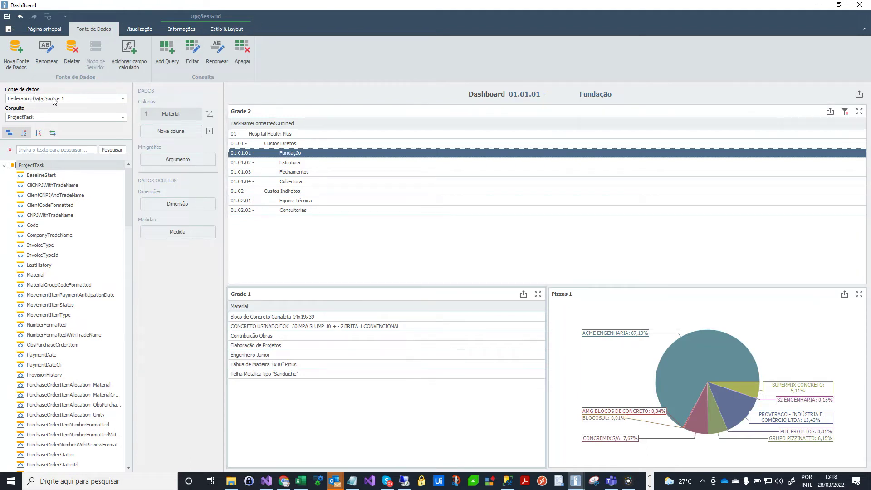
Rename the new federation data source as DS
click(46, 52)
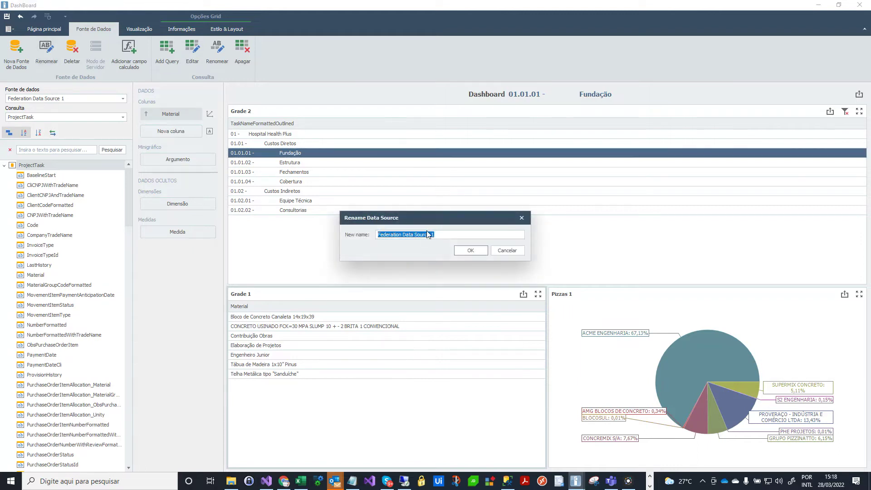
text(DS)
click(470, 251)
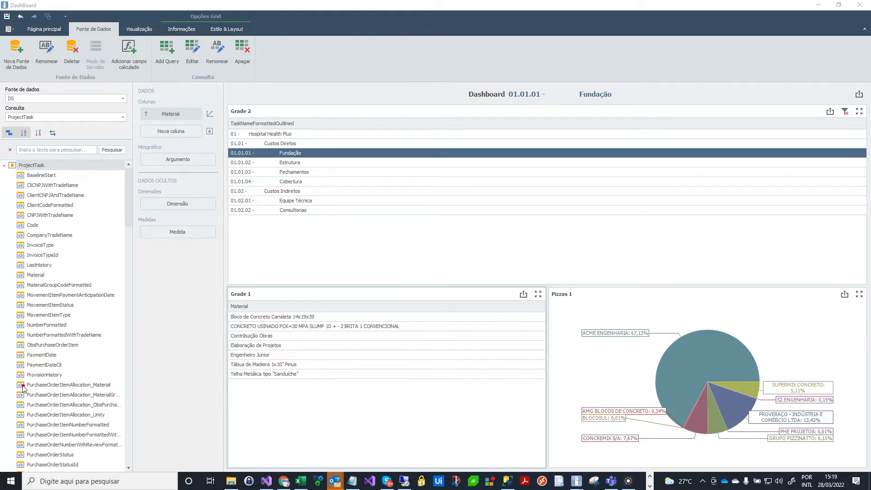
Look through the joined fields of DS and rename its query as Prj_Pia_Mia
mouse_move(12, 378)
mouse_down()
mouse_move(12, 401)
mouse_move(44, 414)
mouse_move(93, 413)
mouse_move(94, 391)
mouse_move(12, 381)
mouse_up()
drag(130, 237, 134, 322)
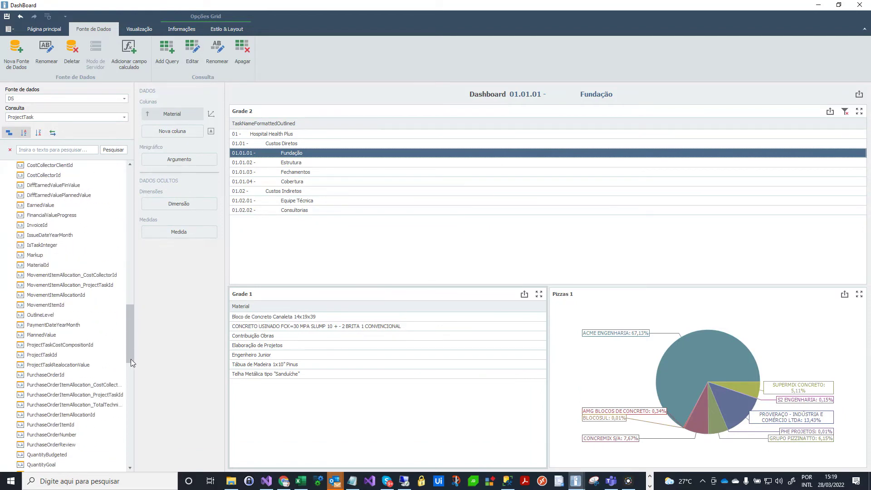
scroll(63, 300, up, 1)
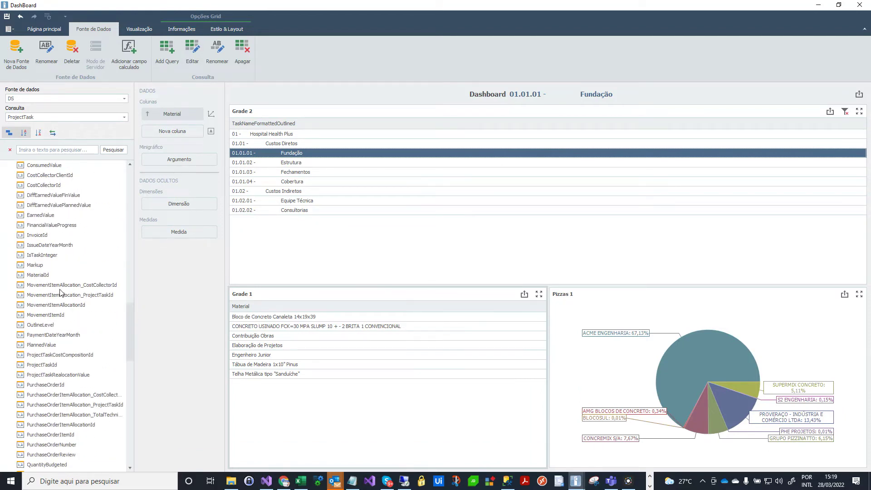
scroll(62, 286, up, 10)
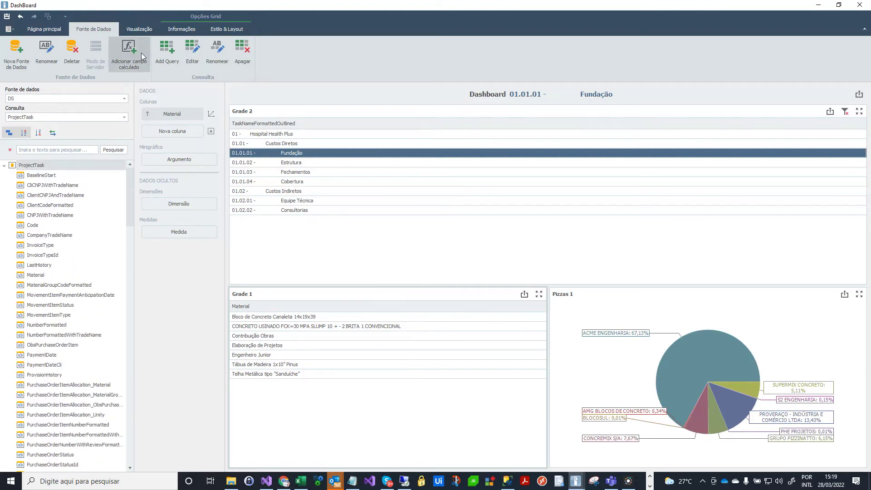
click(217, 51)
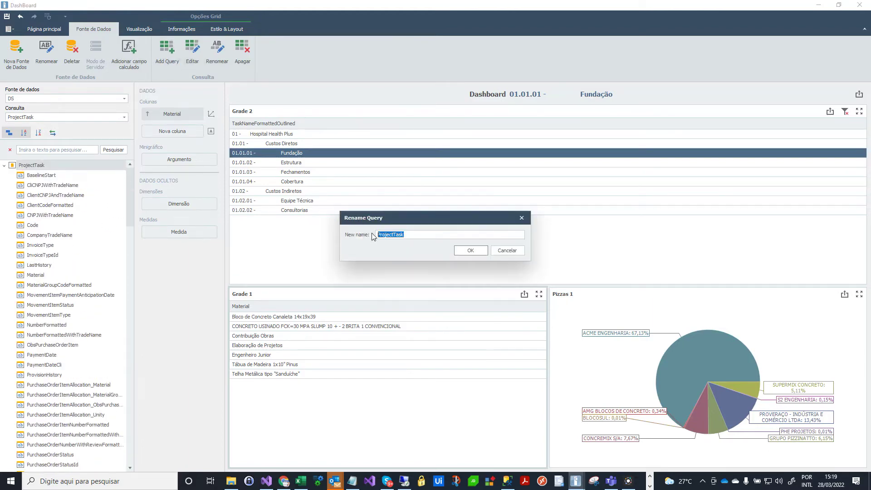
text(Prj_Pia_Mia)
click(469, 250)
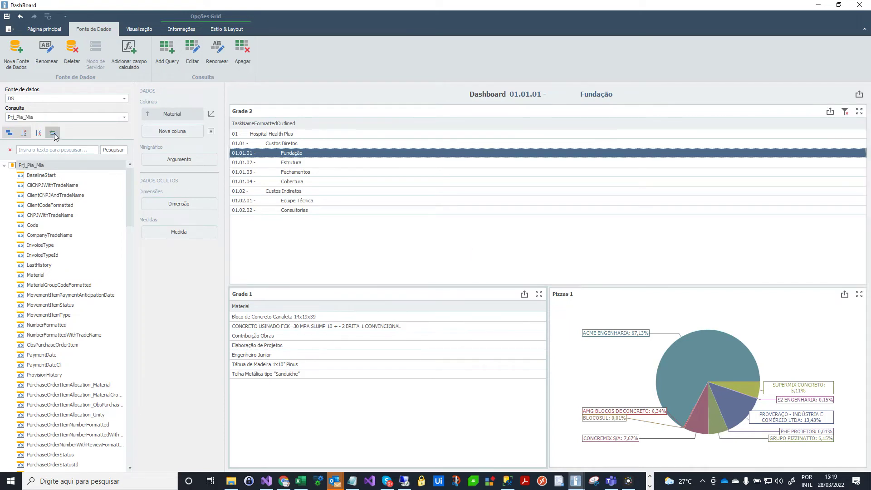
Review the available data sources and check which one Grade 2, Grade 1 and Pizzas 1 each use
click(124, 99)
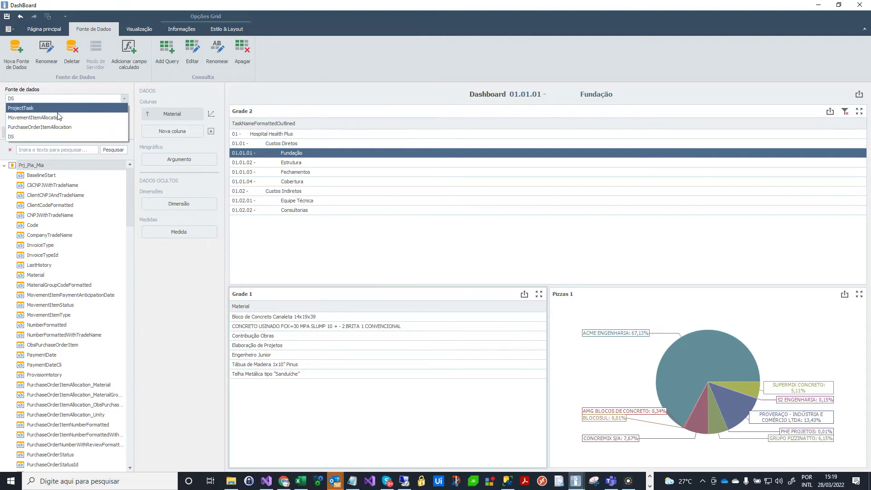
click(25, 137)
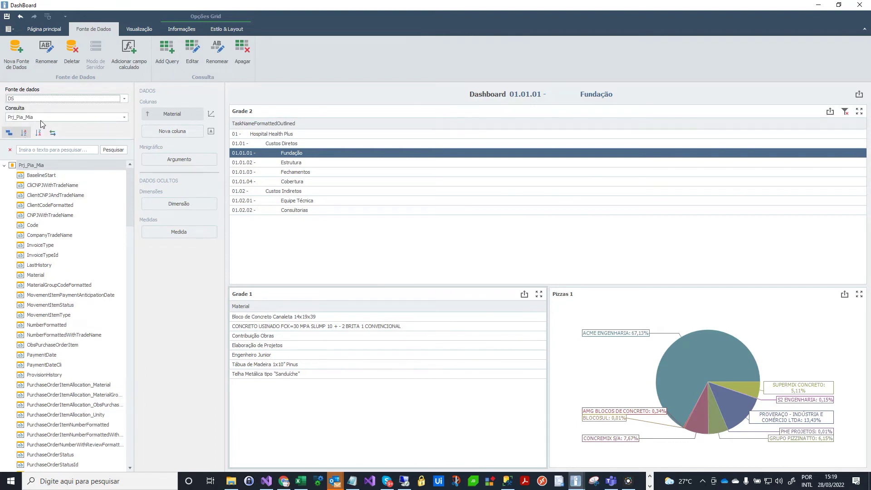
click(268, 115)
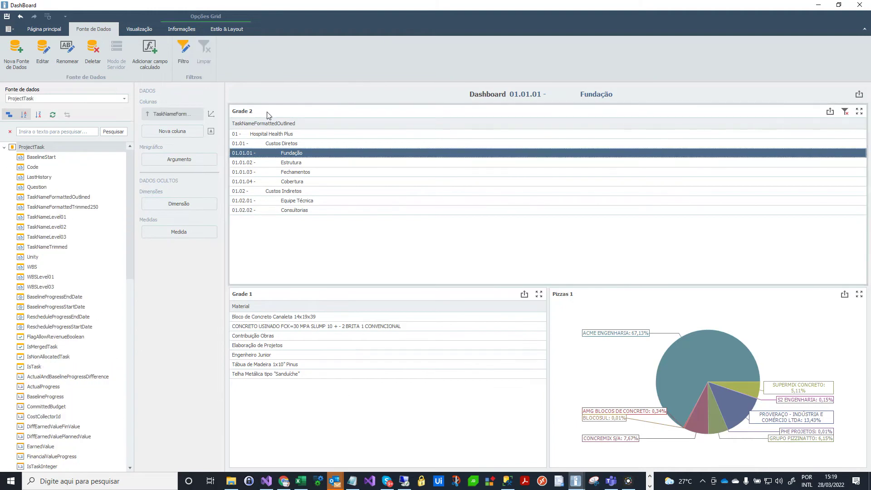
click(306, 292)
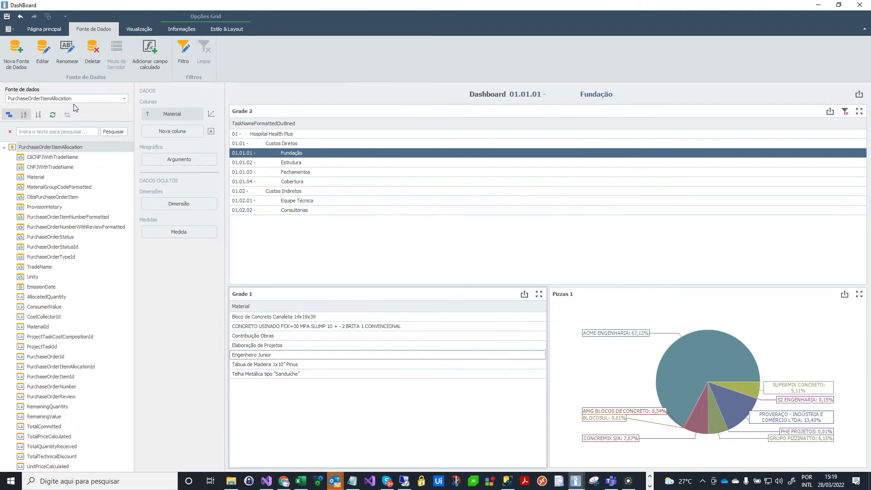
click(606, 298)
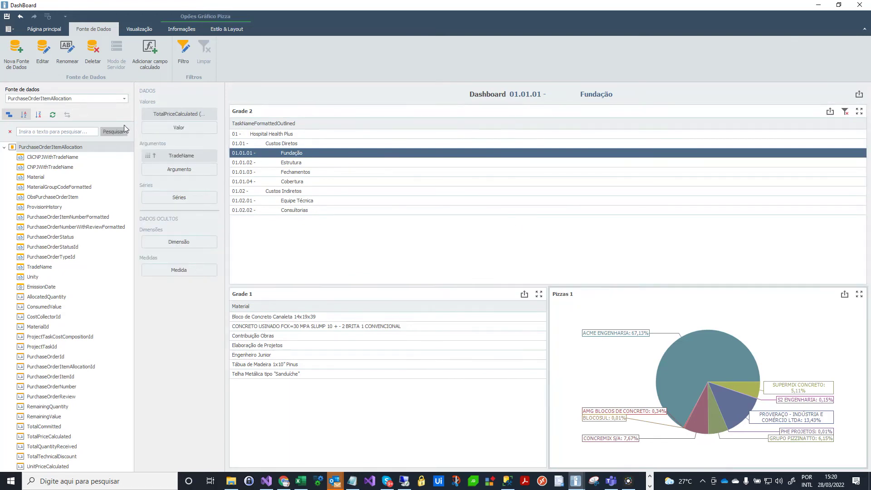
Test the cross-filtering by switching between the Fundação and Estrutura tasks in Grade 2, ending on Estrutura
click(338, 174)
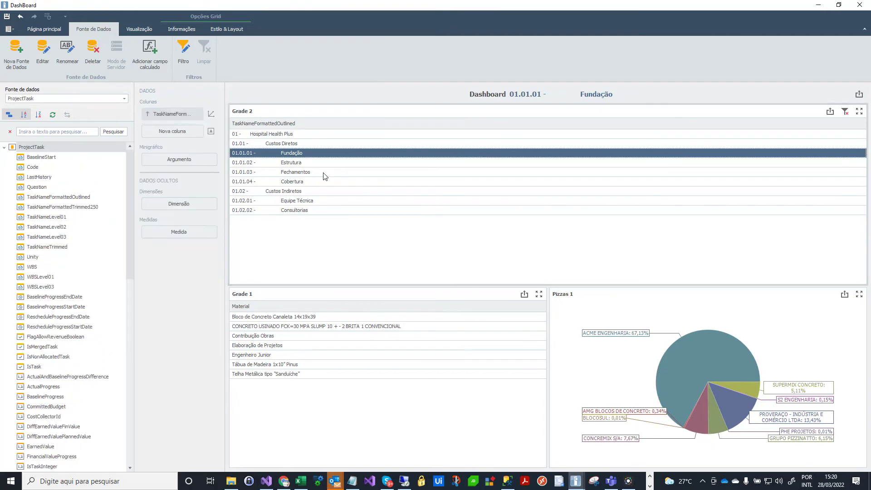
click(306, 162)
click(306, 153)
click(304, 162)
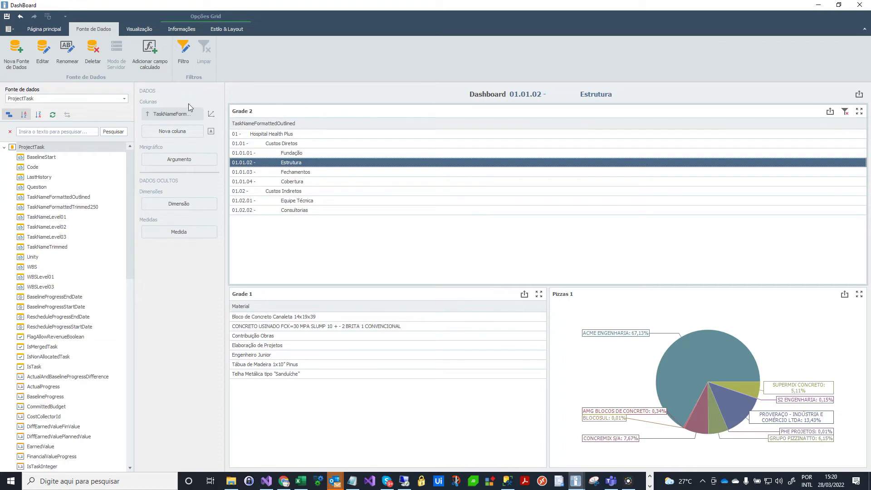
Switch Grade 2 to the DS data source with the Prj_Pia_Mia query and confirm the change
click(125, 99)
click(65, 136)
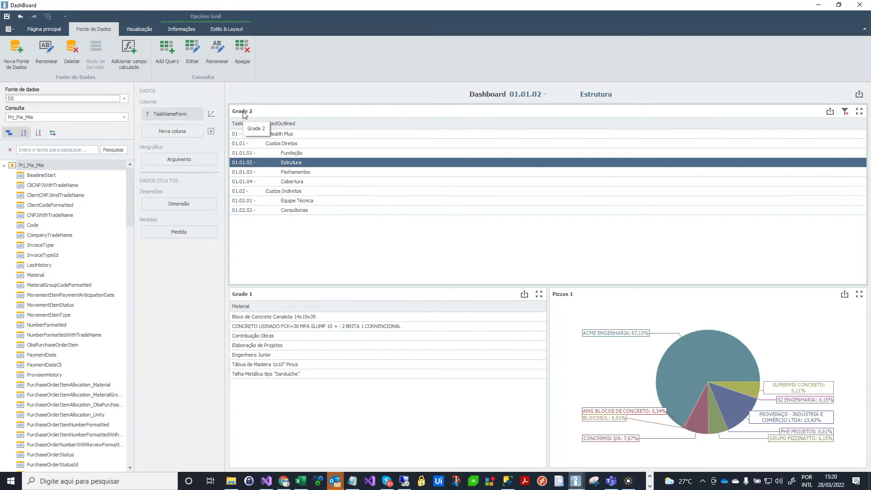
click(53, 132)
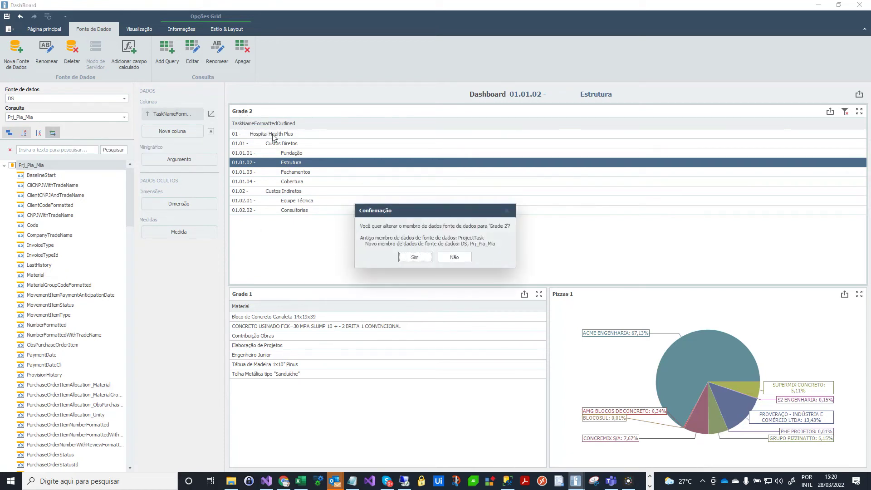
click(414, 256)
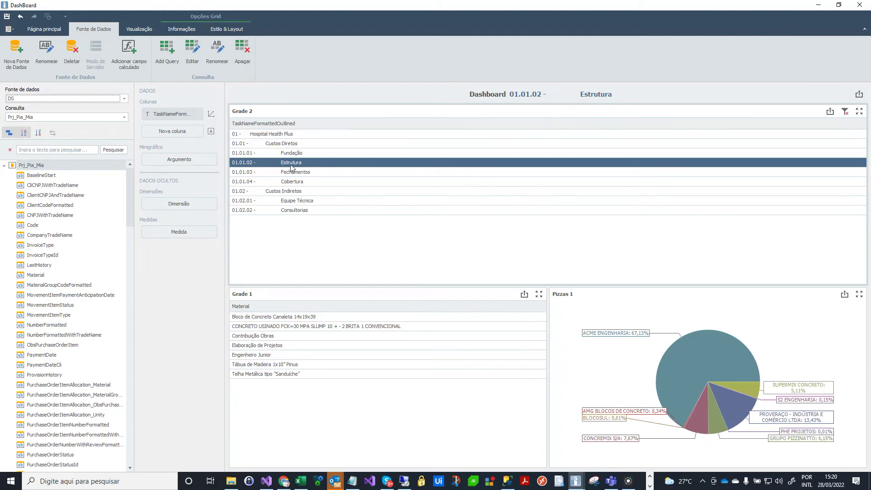
Switch Grade 1 to the DS data source with the Prj_Pia_Mia query and confirm the change
click(293, 299)
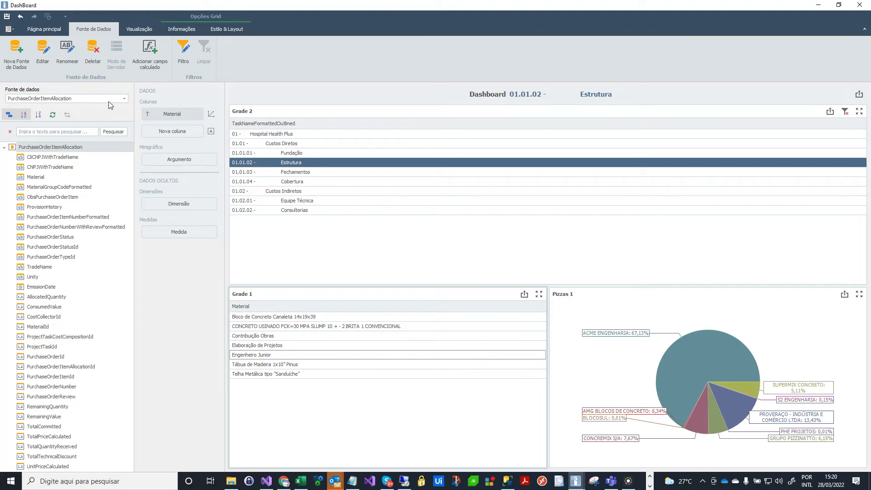
click(125, 100)
click(45, 134)
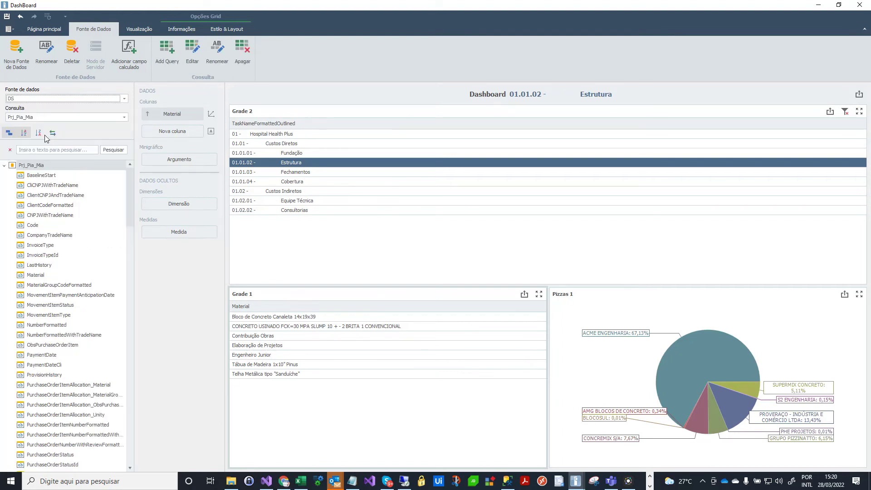
click(52, 132)
click(53, 135)
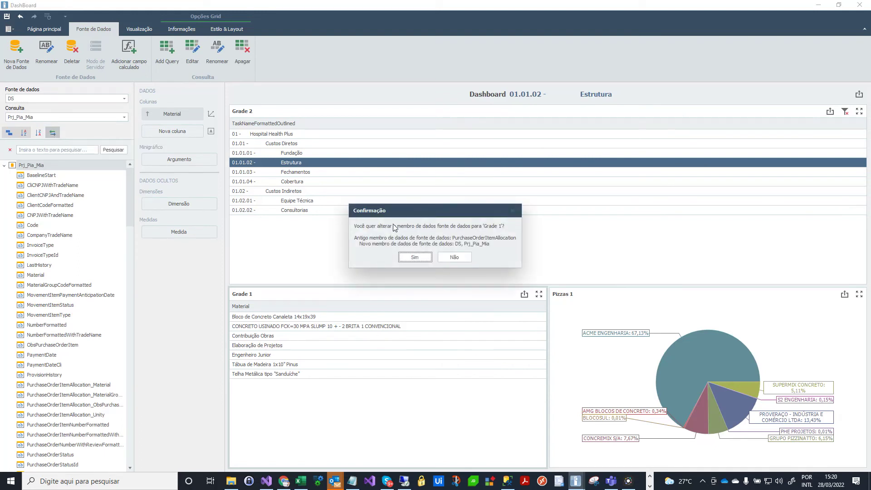
click(416, 257)
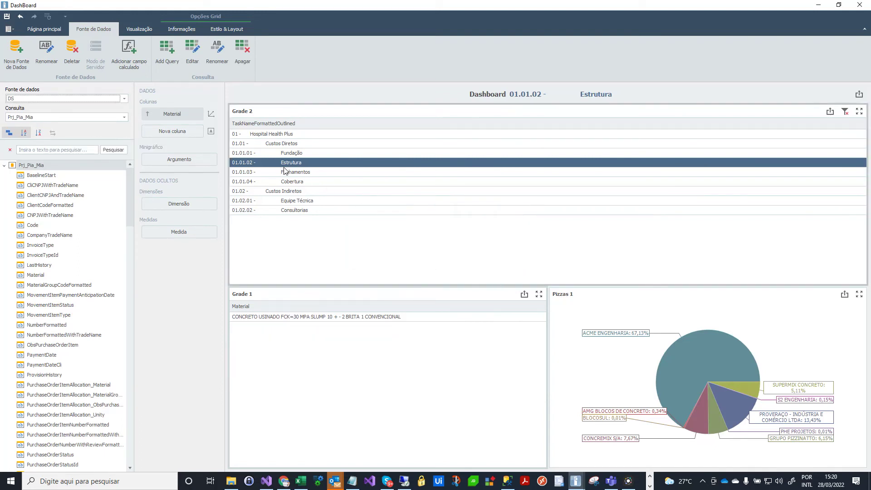
Switch Pizzas 1 to the DS data source with the Prj_Pia_Mia query, confirm, and test filtering by Fechamentos and Estrutura in Grade 2
click(578, 296)
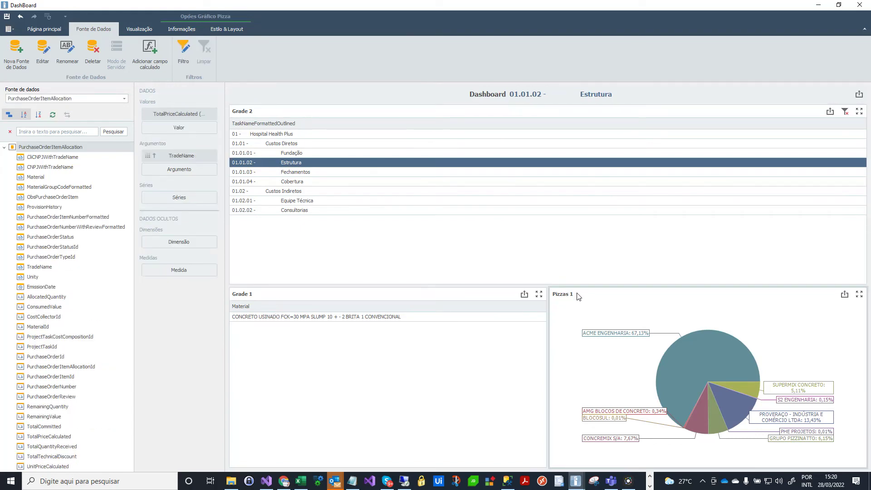
click(123, 99)
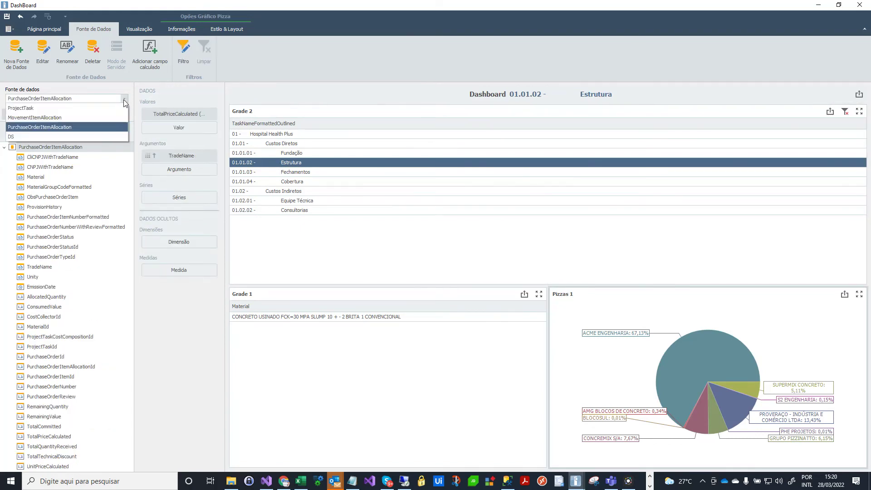
click(42, 136)
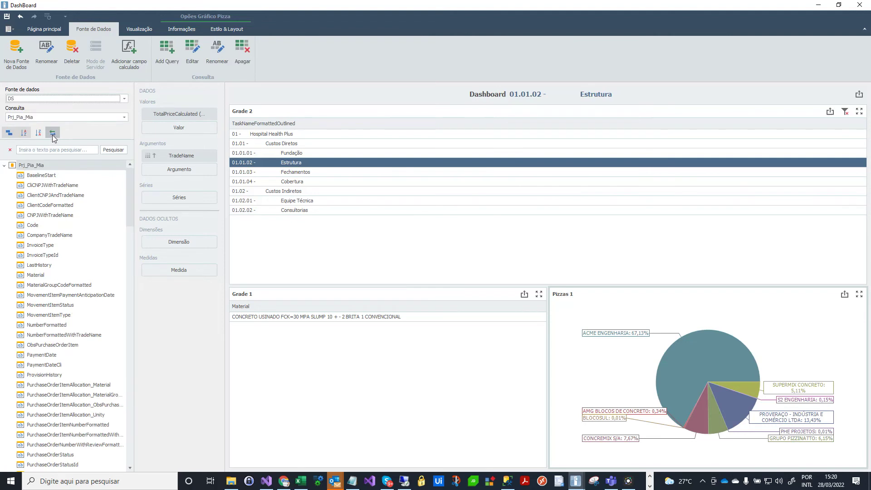
click(53, 133)
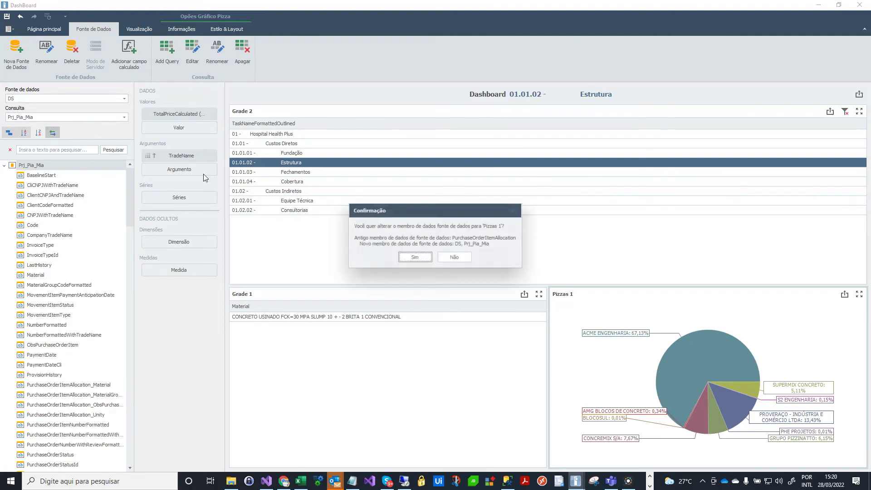
click(411, 257)
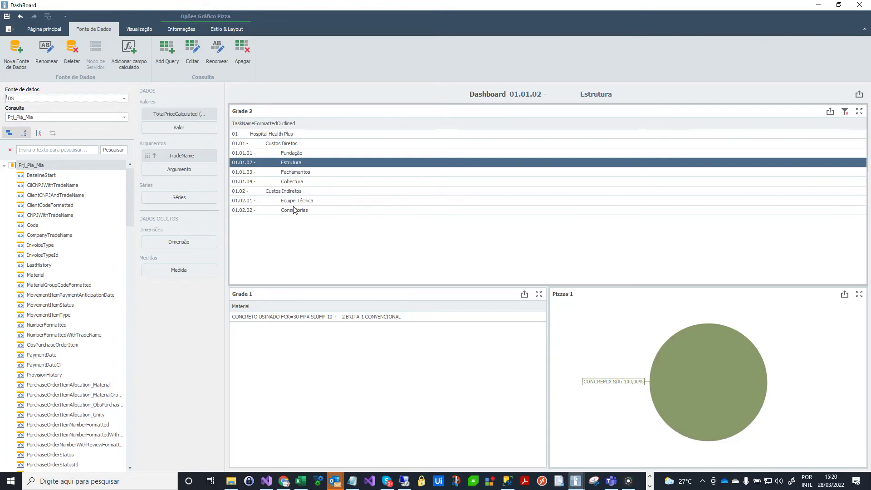
click(299, 172)
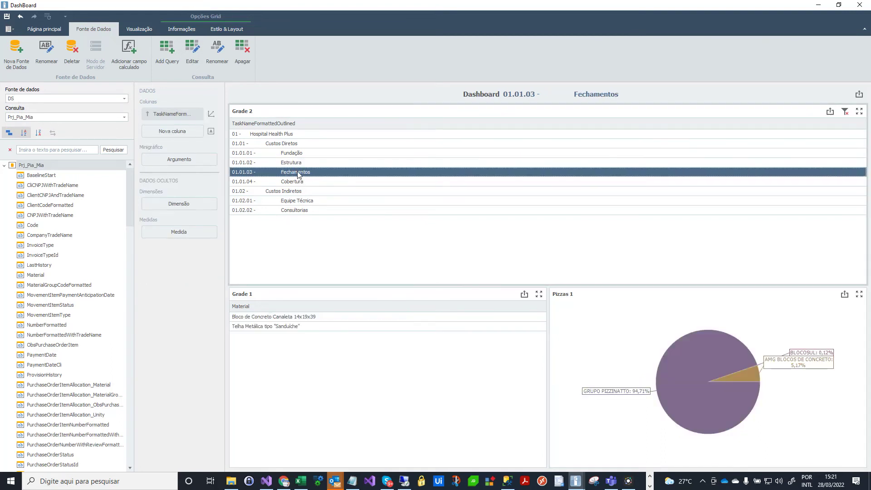
click(299, 166)
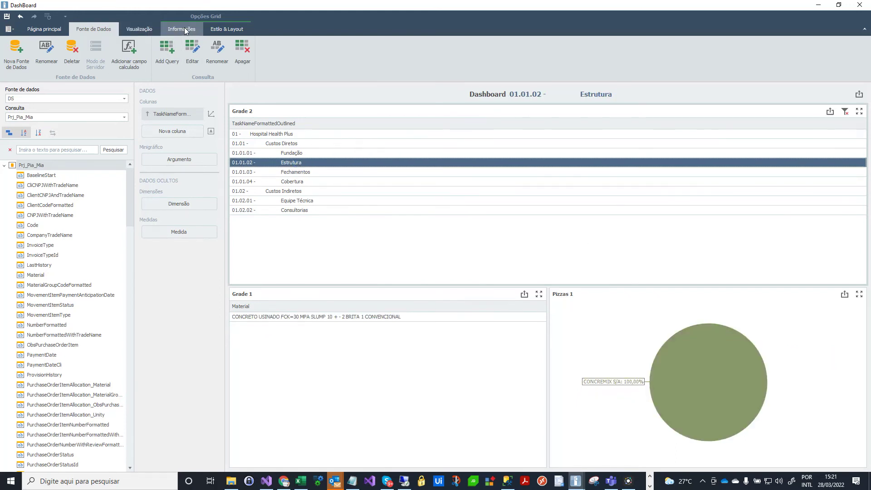
Turn off Grade 2's multiple master filter, try selecting Fundação and Estrutura without it, and turn it back on
click(172, 30)
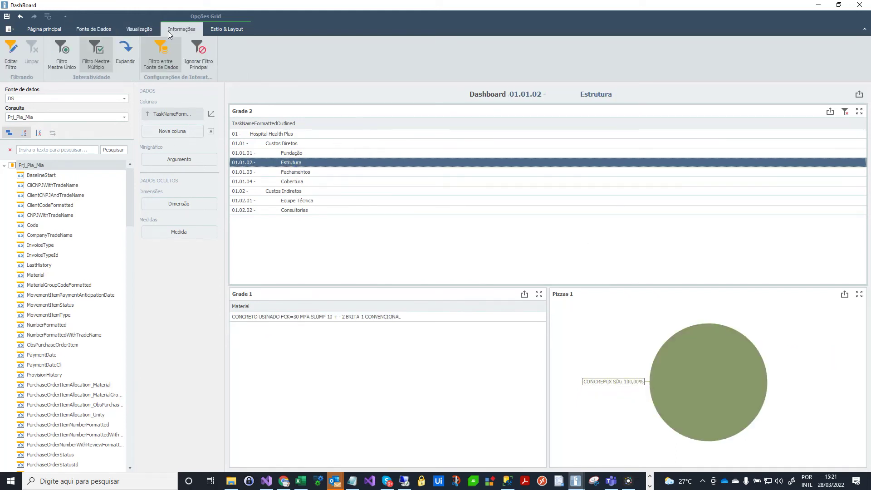
click(85, 53)
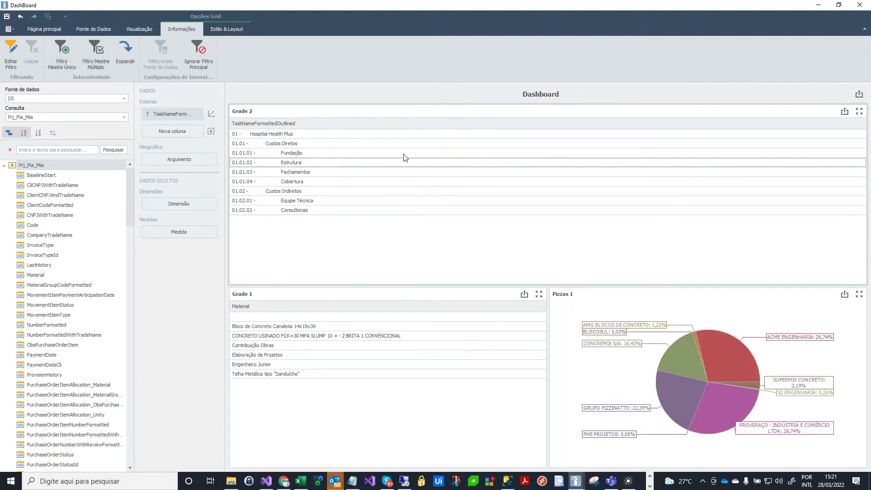
click(291, 154)
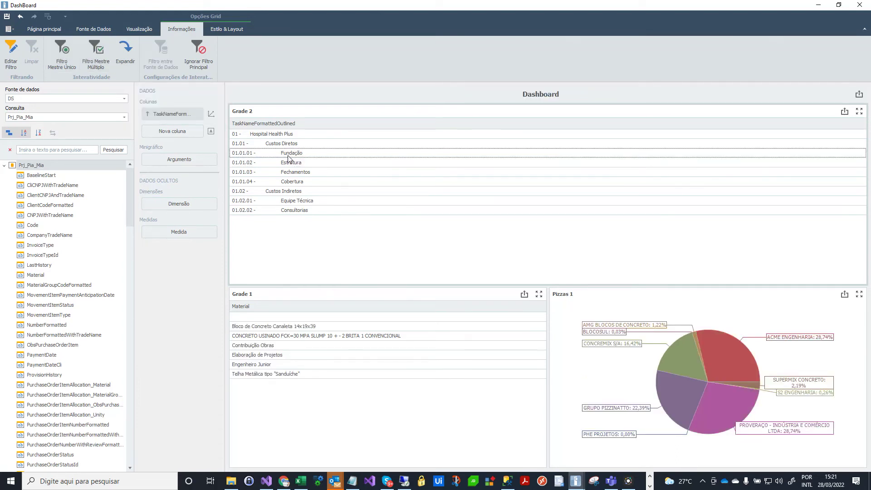
click(294, 162)
click(98, 62)
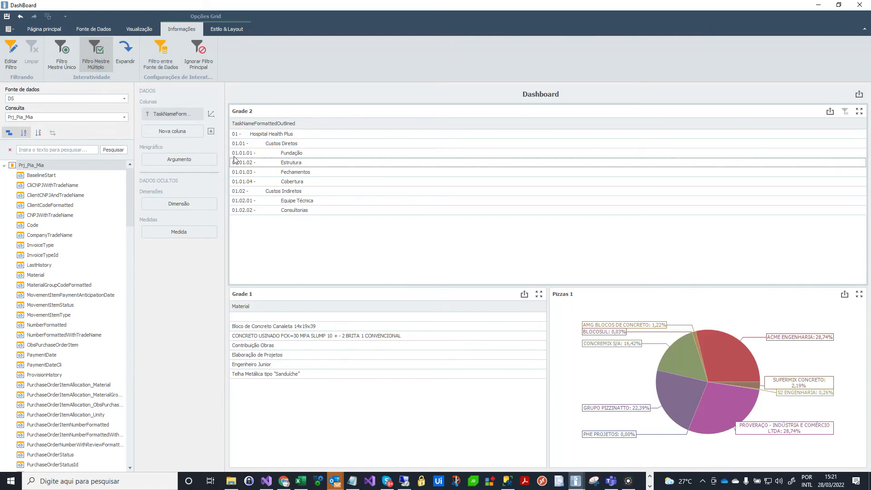
Test the Grade 2 master filter by selecting Fundação, Estrutura and Fechamentos in turn
click(298, 155)
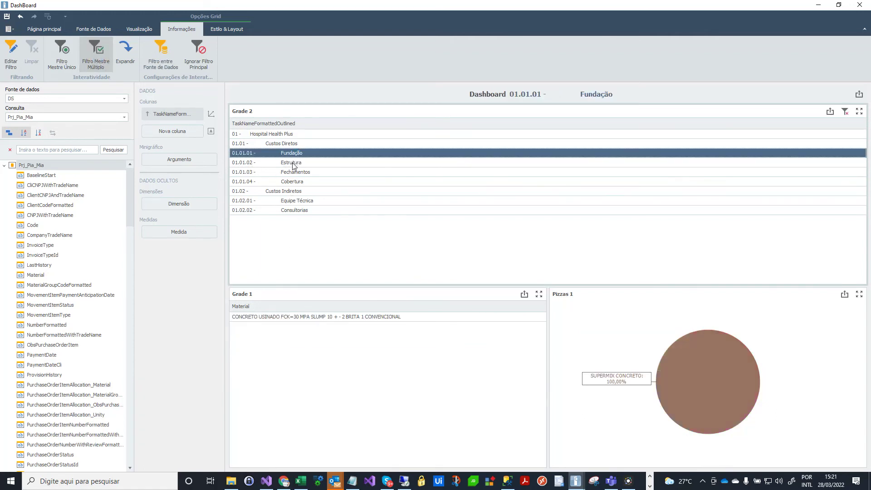
click(294, 163)
click(292, 174)
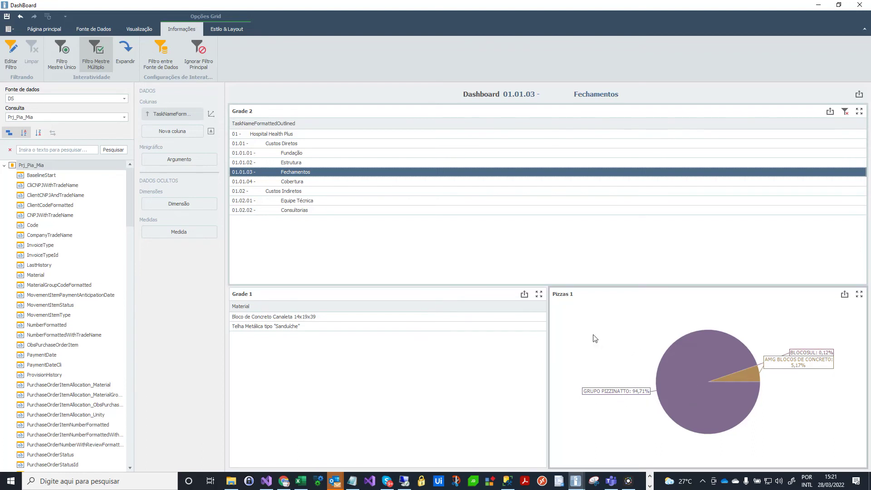
Enable the multiple master filter on both Grade 1 and Pizzas 1
click(342, 293)
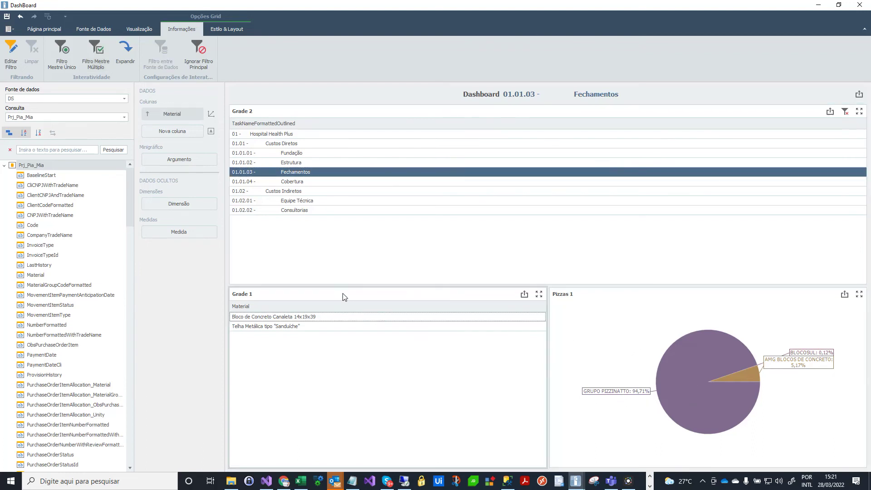
click(96, 54)
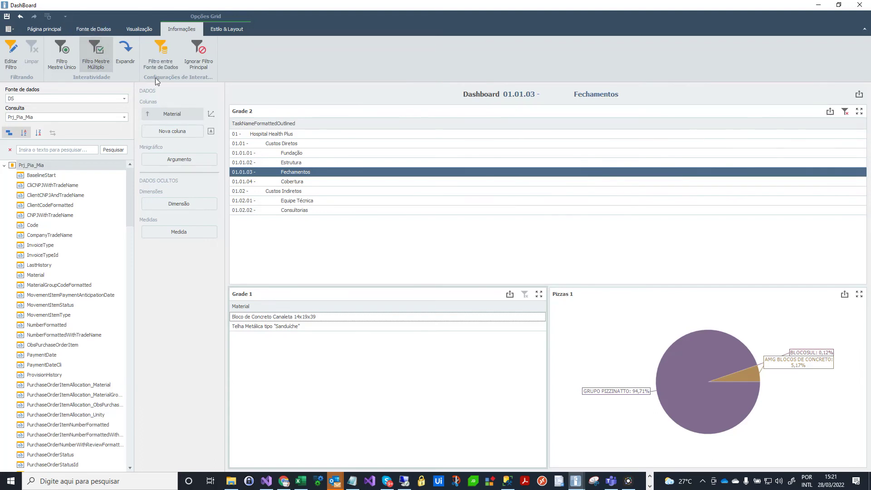
click(626, 296)
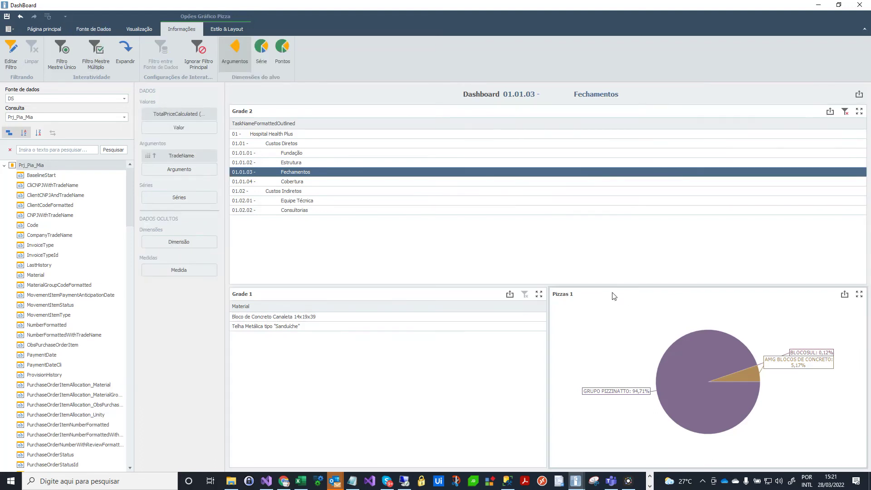
click(104, 61)
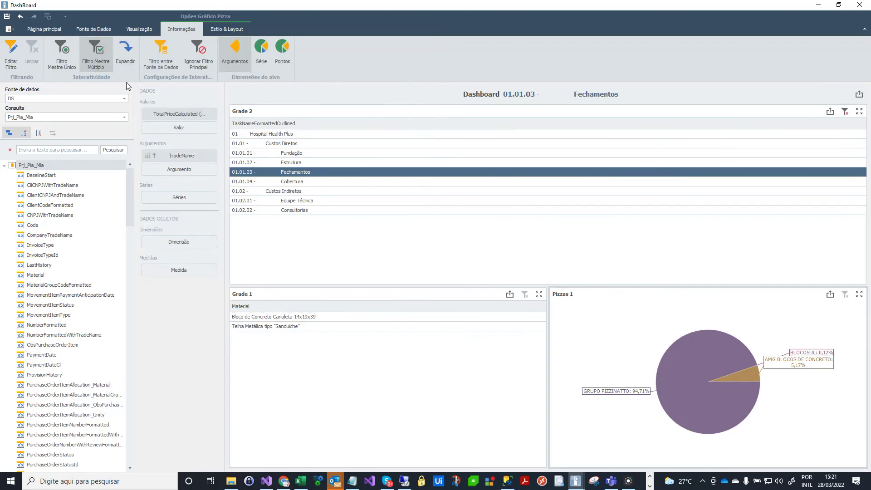
Clear the Grade 2 filter and test filtering from Grade 1 by Telha Metálica tipo "Sanduíche", clearing that filter when done
click(845, 111)
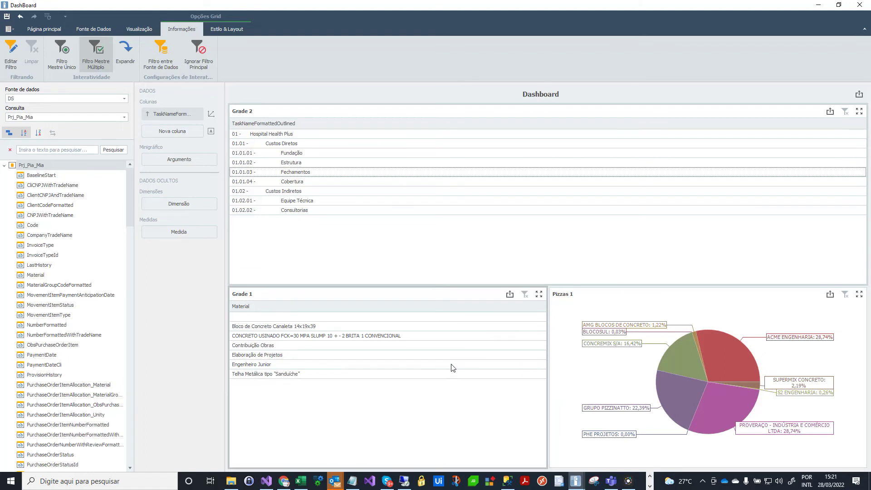
click(271, 379)
click(270, 376)
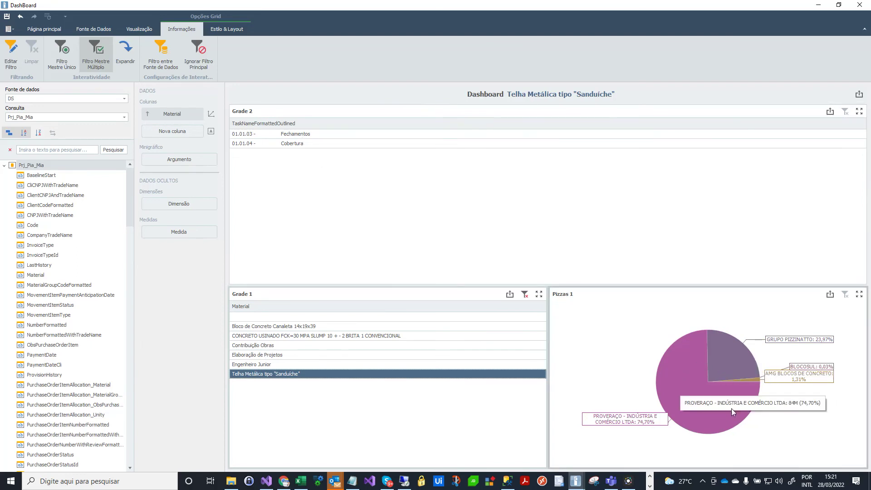
mouse_move(719, 369)
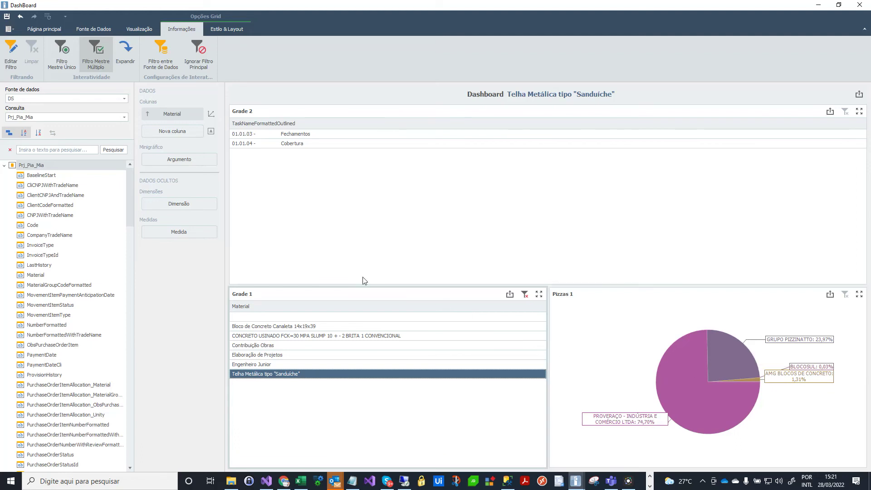
click(526, 294)
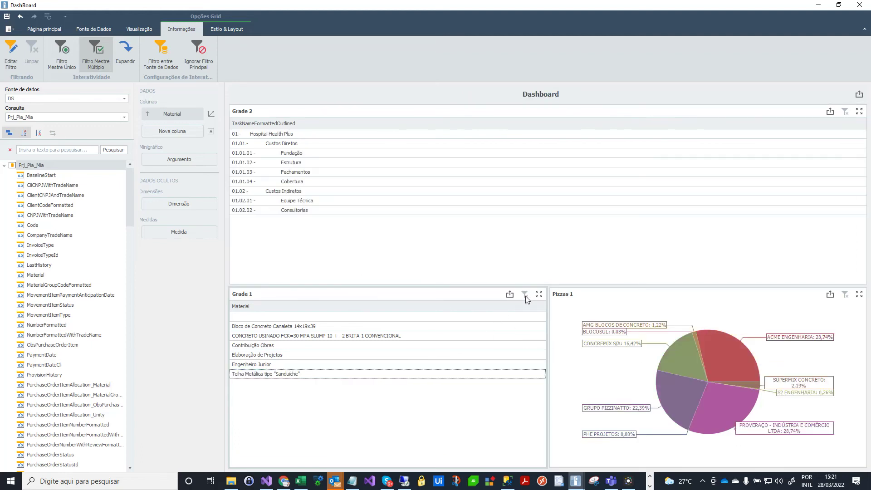
Test filtering from Pizzas 1 with the PROVERAÇO - INDÚSTRIA E COMÉRCIO LTDA slice, and clear the filter when done
click(737, 415)
click(734, 415)
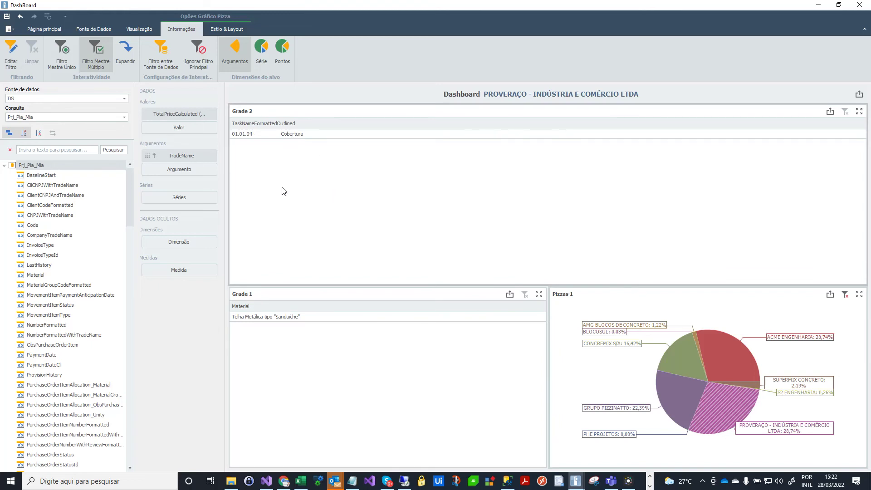
click(843, 298)
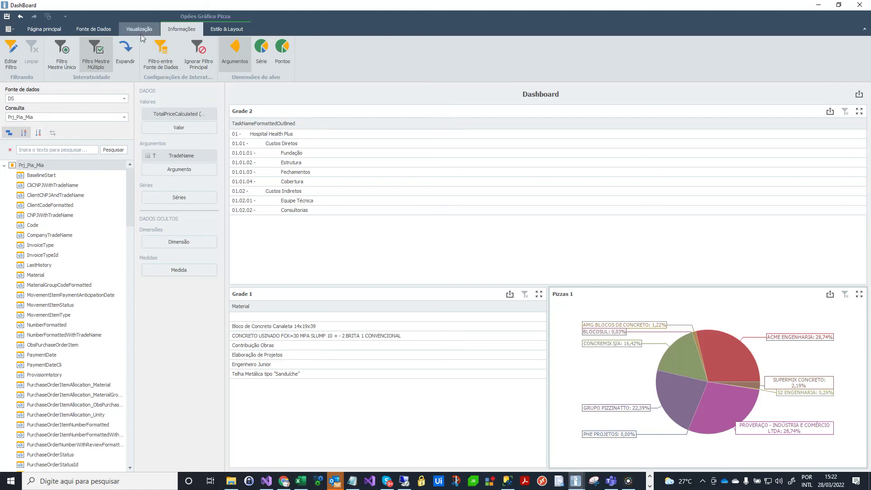
Edit the Prj_Pia_Mia query and set the join between ProjectTask and PurchaseOrderItemAllocation to Inner join
click(93, 29)
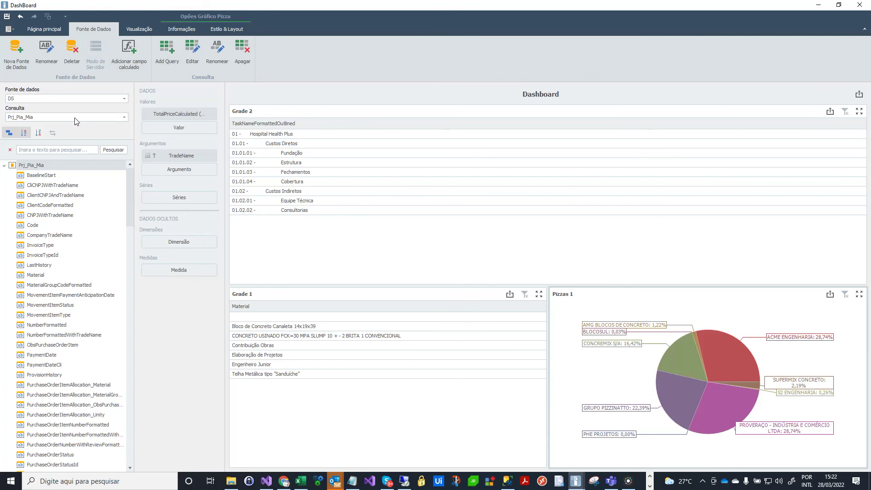
click(193, 53)
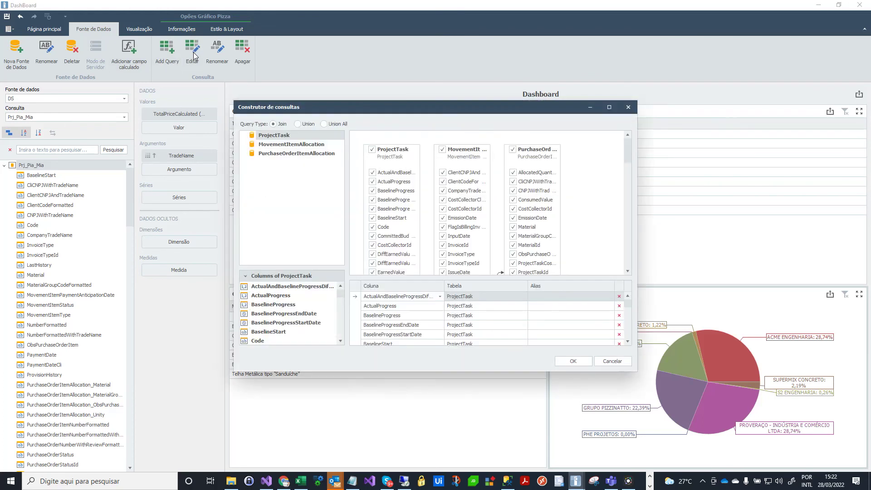
click(609, 107)
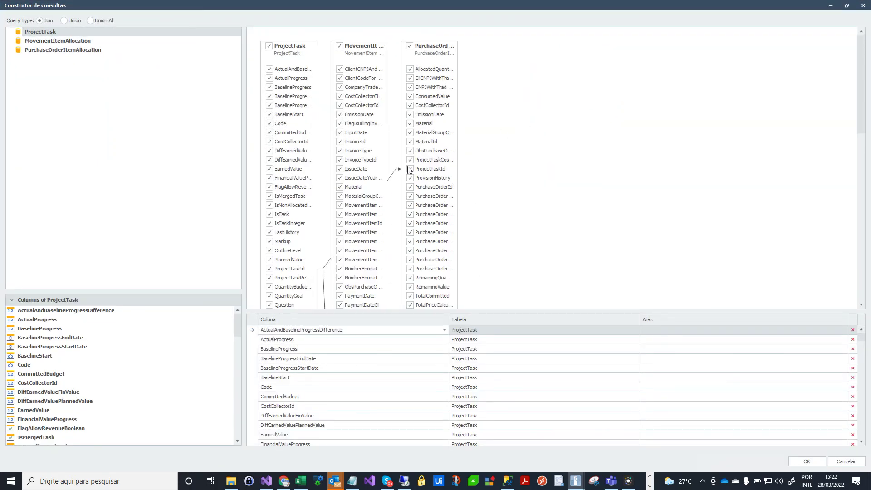
scroll(526, 218, down, 5)
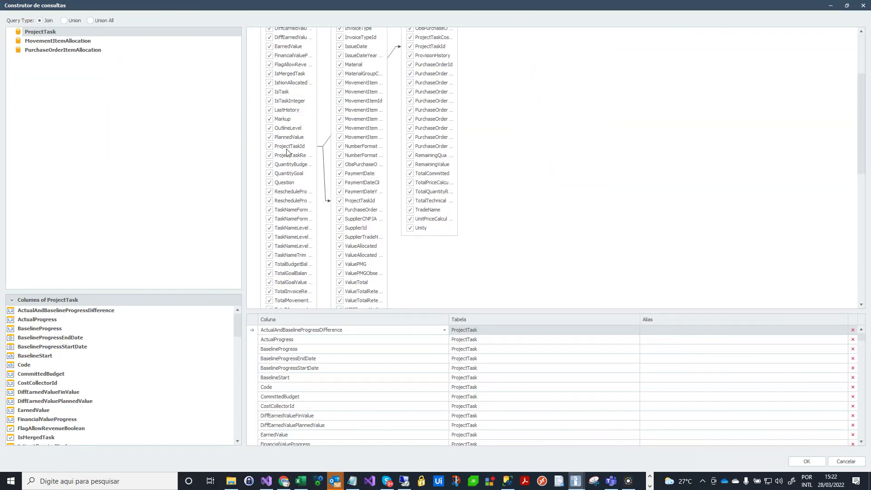
scroll(482, 190, up, 4)
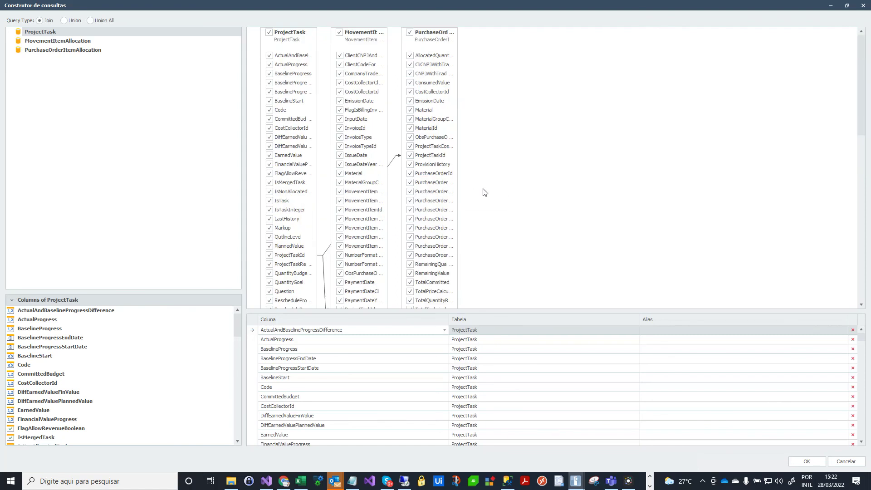
double_click(394, 159)
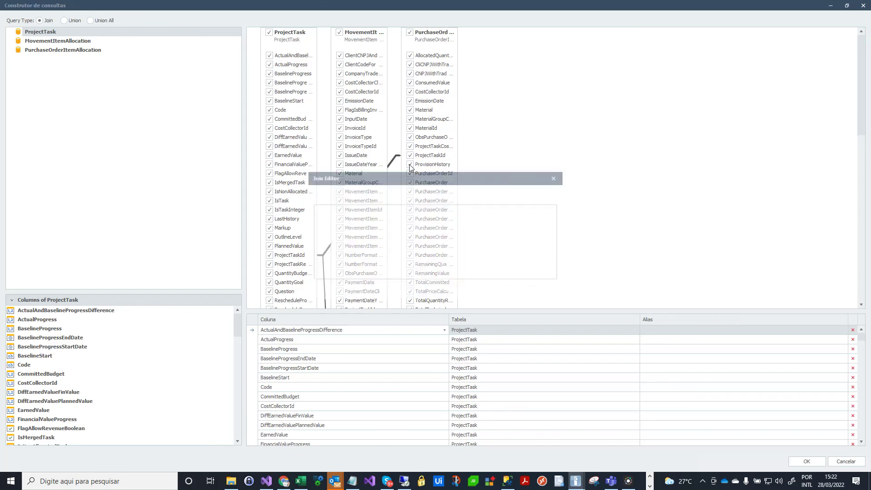
click(495, 290)
Set the join between ProjectTask and MovementItemAllocation to Inner join and accept the edited query
scroll(521, 251, down, 4)
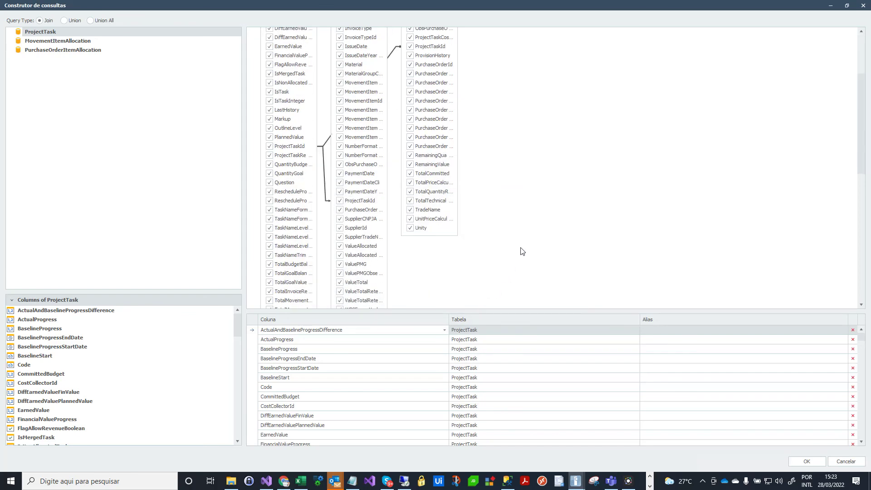
right_click(333, 185)
click(354, 184)
click(388, 194)
click(373, 205)
click(488, 286)
click(847, 5)
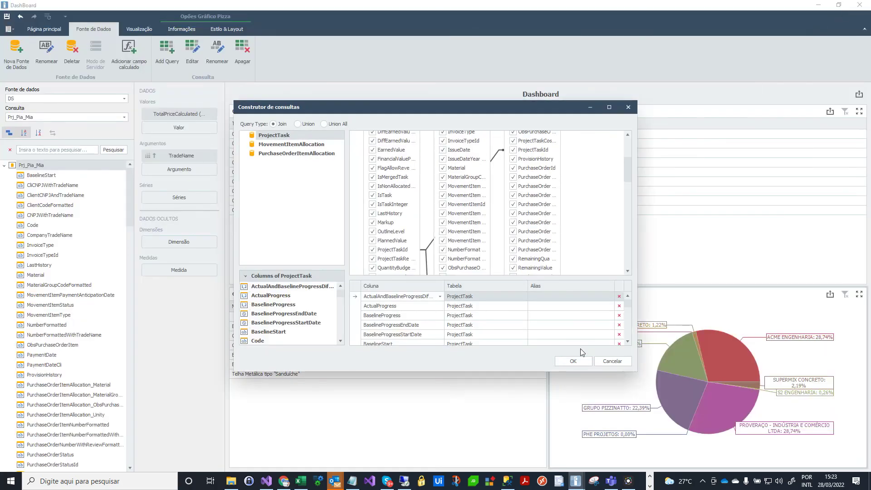
click(575, 357)
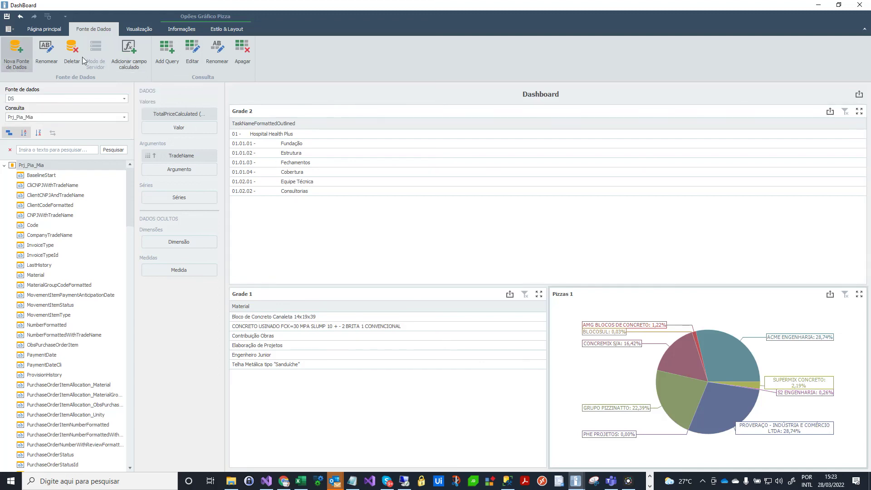
Edit the Prj_Pia_Mia query and set the join between ProjectTask and PurchaseOrderItemAllocation to Junção externa esquerda (left outer join)
click(194, 51)
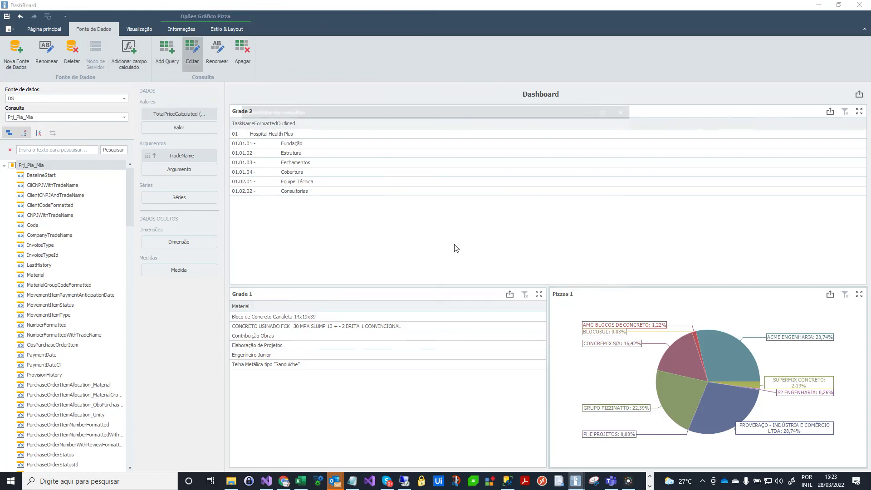
click(608, 108)
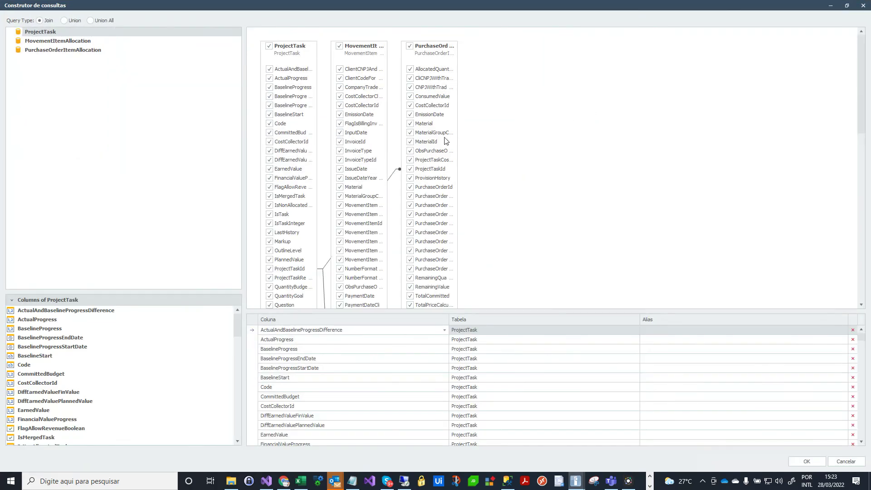
right_click(395, 173)
click(404, 181)
click(389, 194)
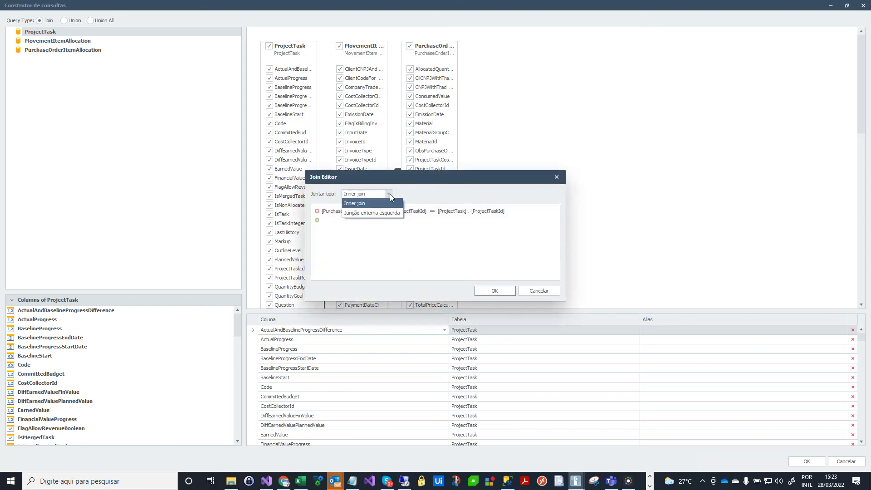
click(370, 213)
click(493, 291)
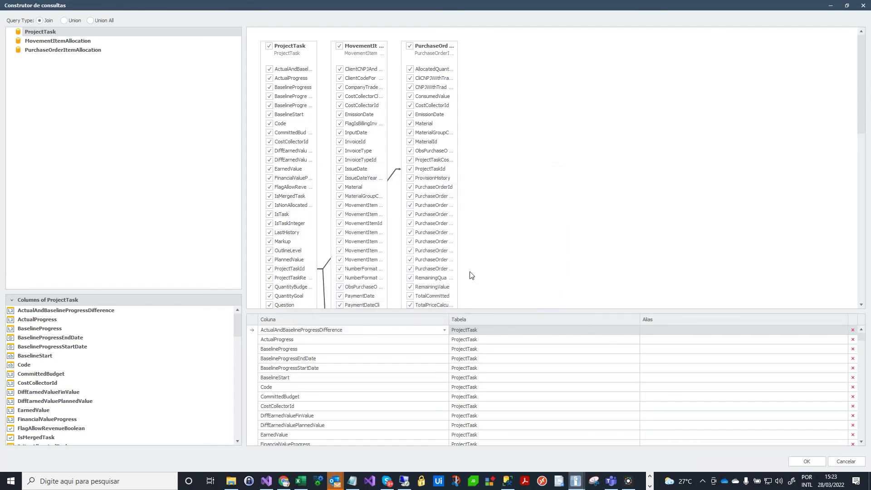
Set the join between ProjectTask and MovementItemAllocation to Junção externa esquerda and restore the query builder to its smaller window size
scroll(567, 257, down, 4)
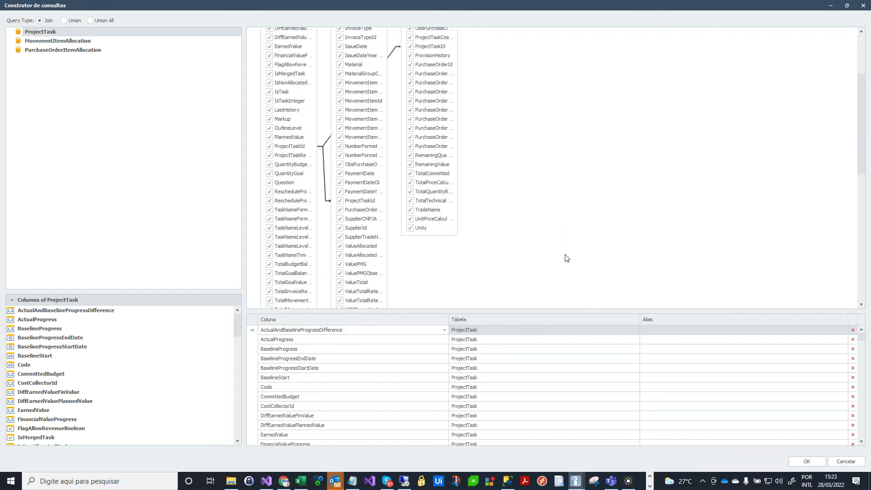
right_click(324, 177)
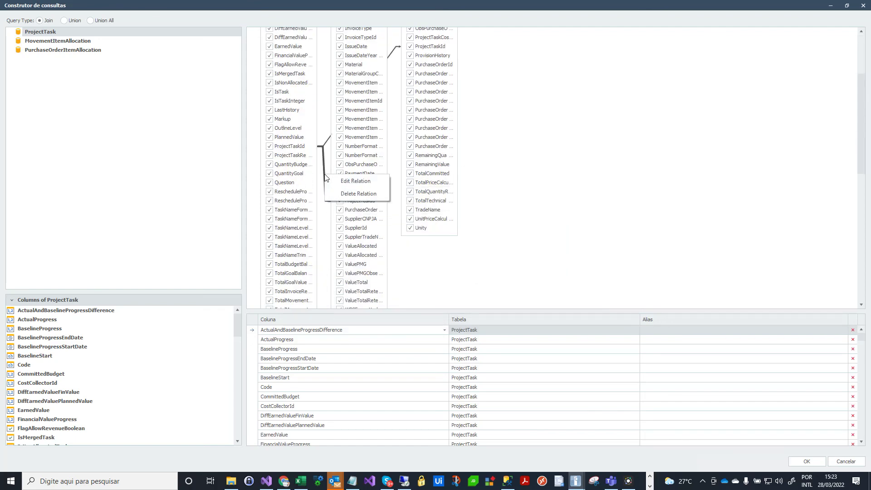
click(348, 181)
click(388, 194)
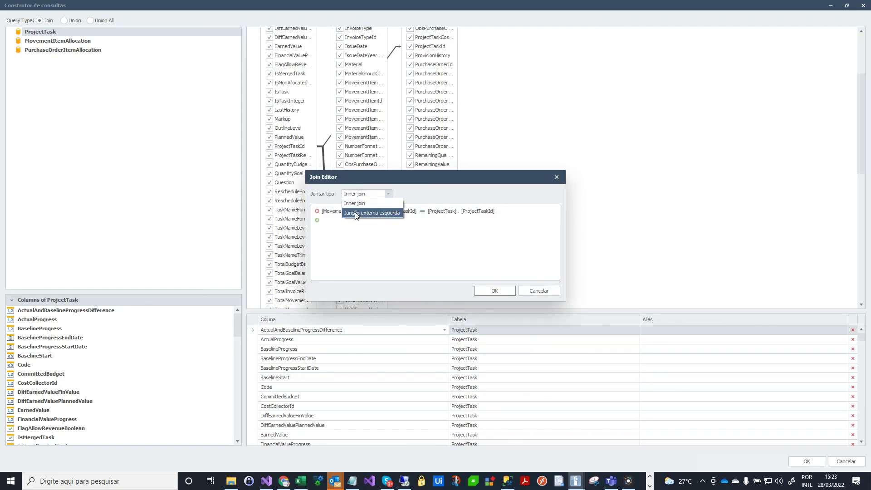
click(388, 212)
click(500, 292)
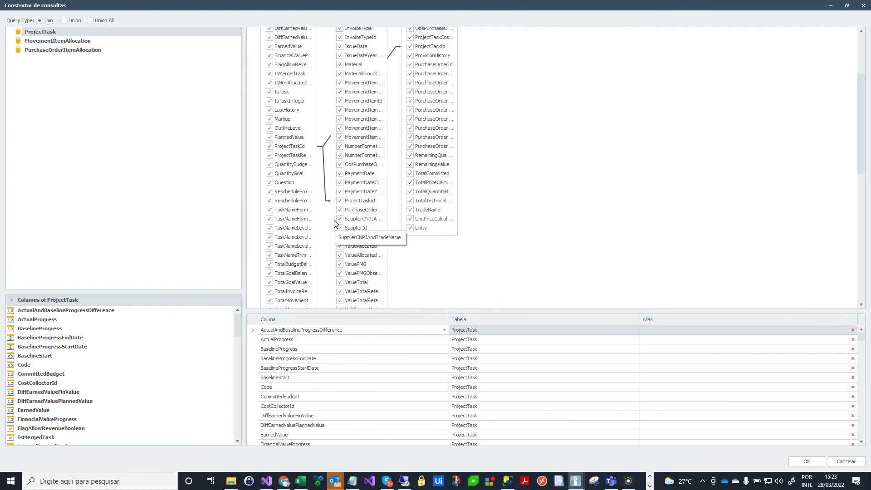
scroll(334, 223, up, 3)
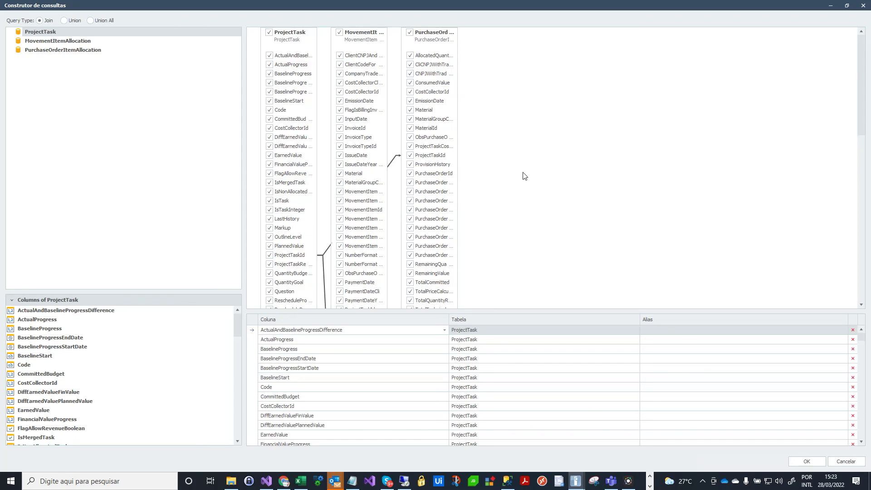
click(846, 5)
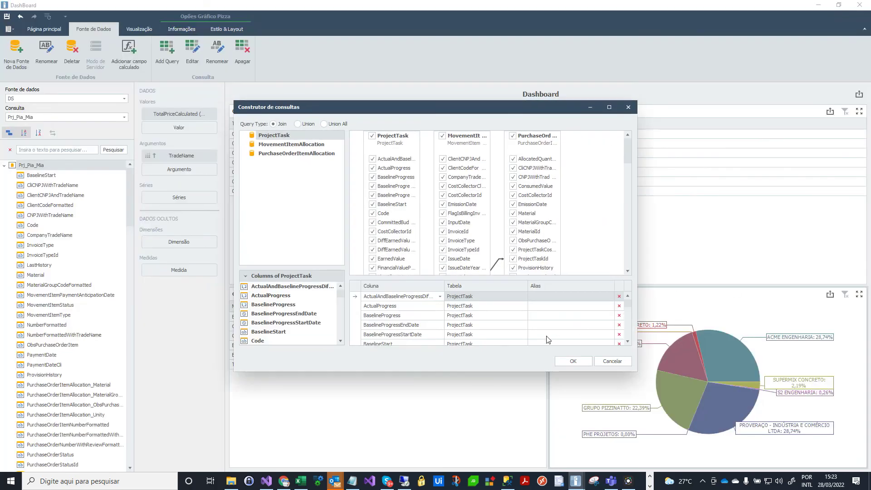